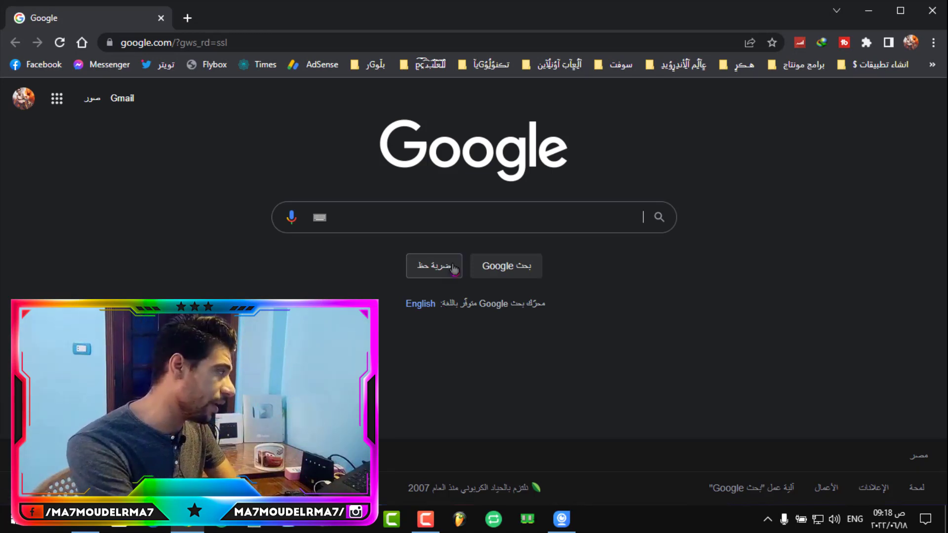
Step: Search Google for winrar and open the official WinRAR website
left_click(461, 231)
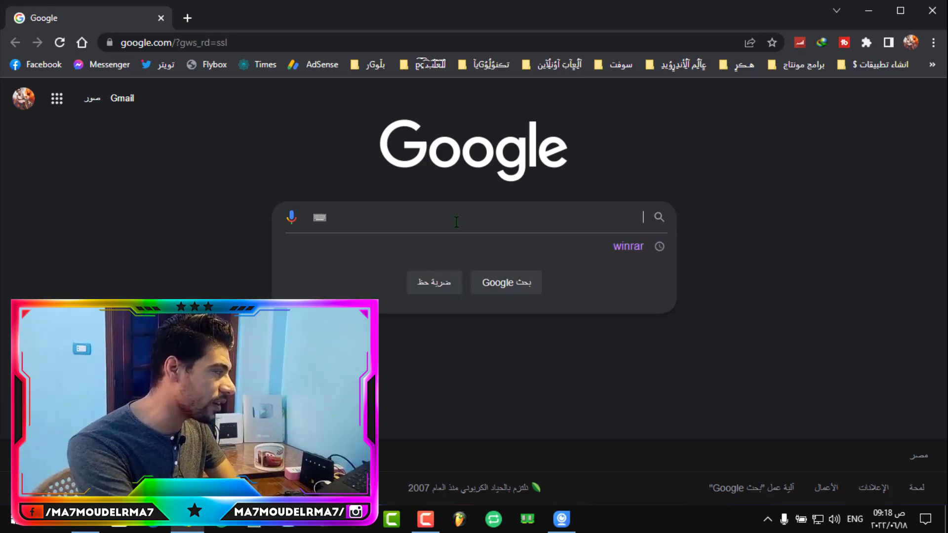
left_click(533, 250)
left_click(696, 237)
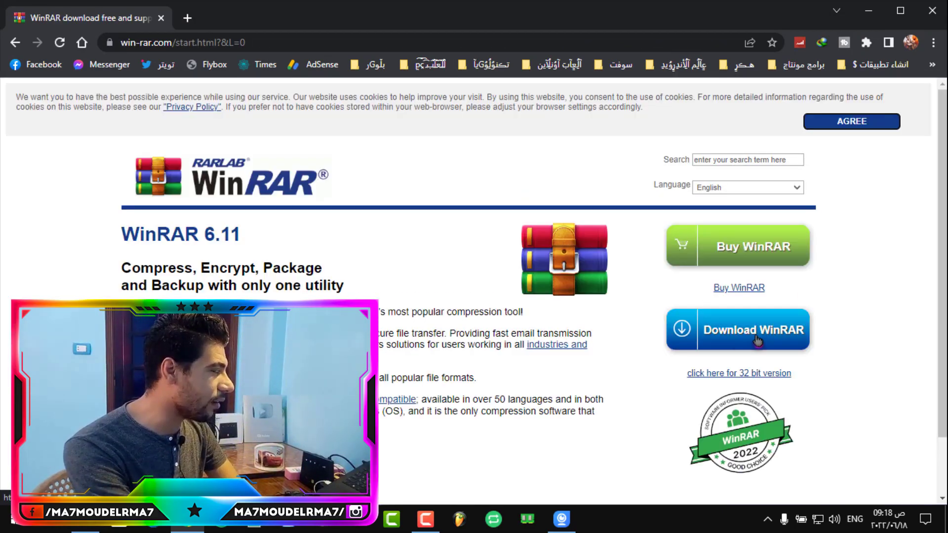
Step: Download the 64-bit WinRAR 6.11 installer from the official site
left_click(758, 341)
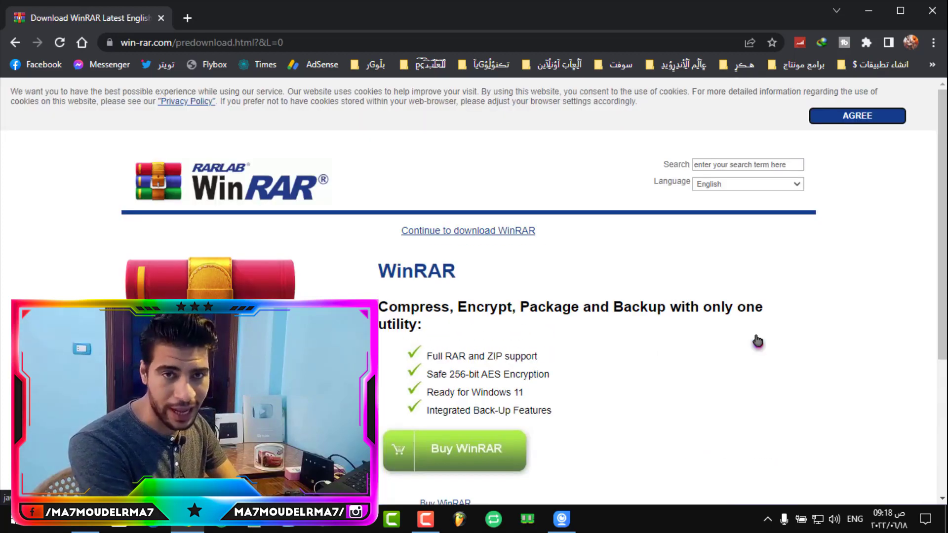
scroll(518, 335, "down", 4)
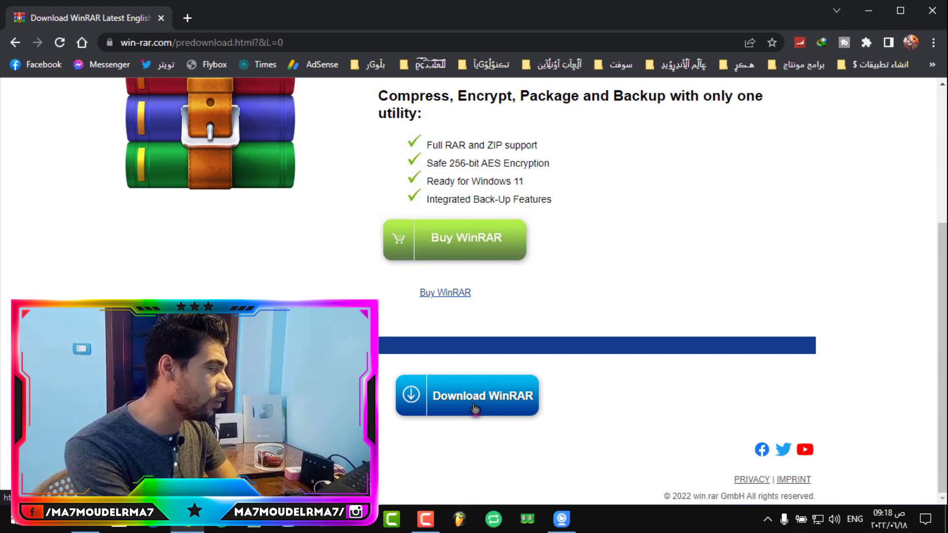
left_click(504, 403)
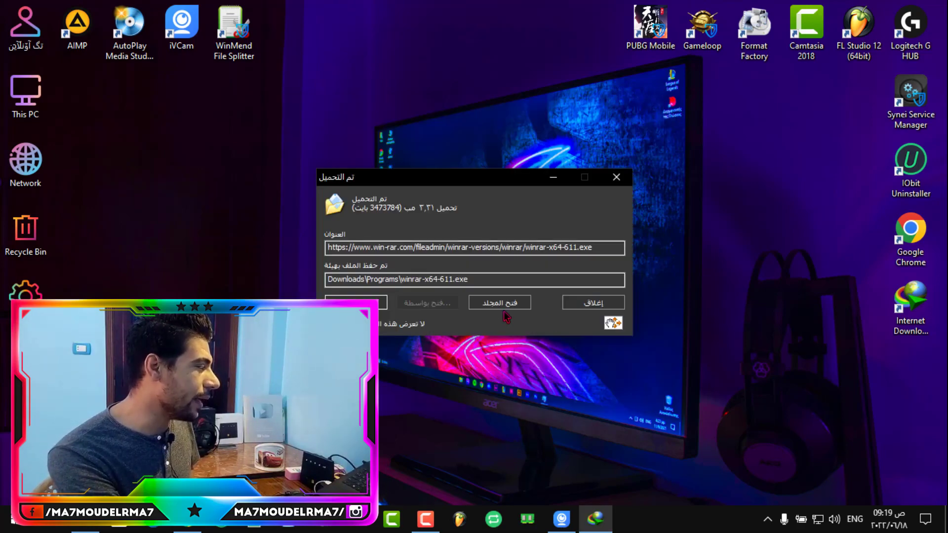
Step: Open the folder containing the finished download in a maximized window and run the winrar-x64-611 installer
left_click(504, 312)
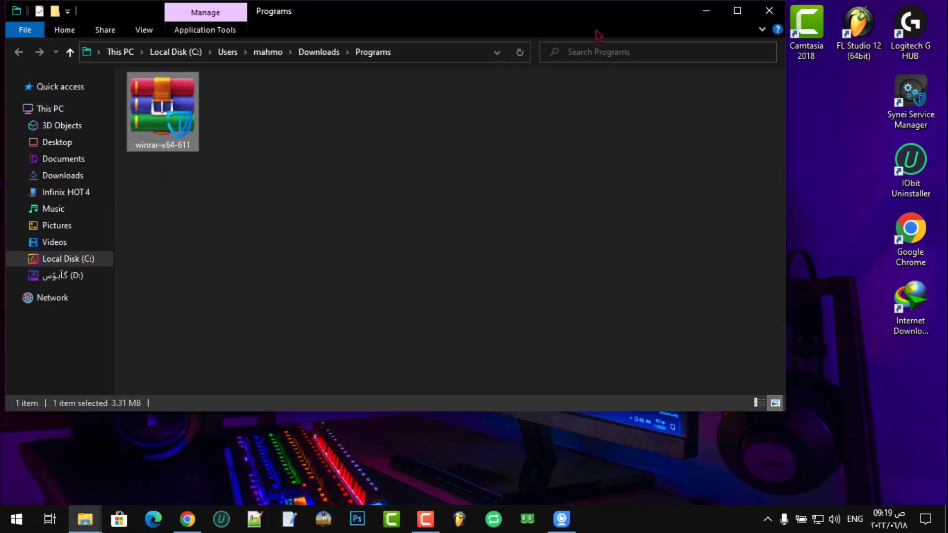
left_click(737, 11)
left_click(292, 214)
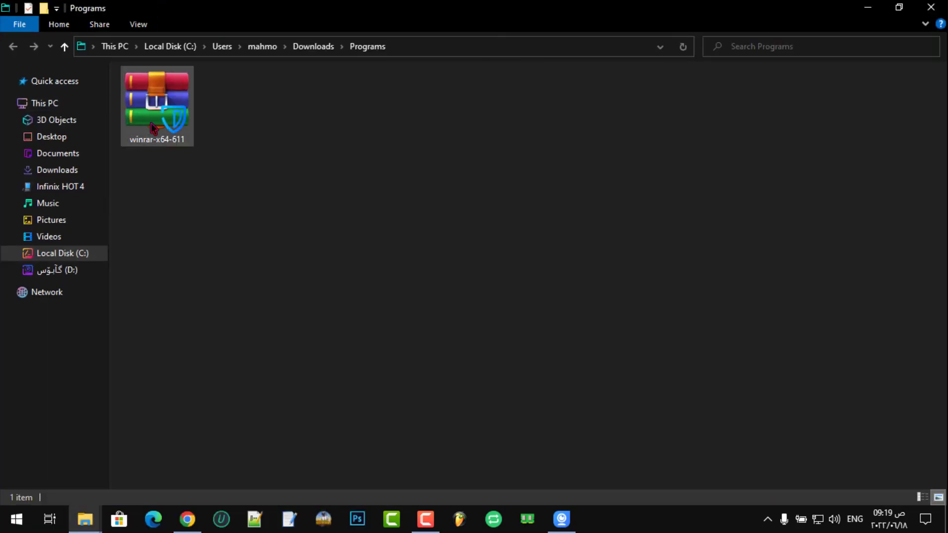
left_click(170, 138)
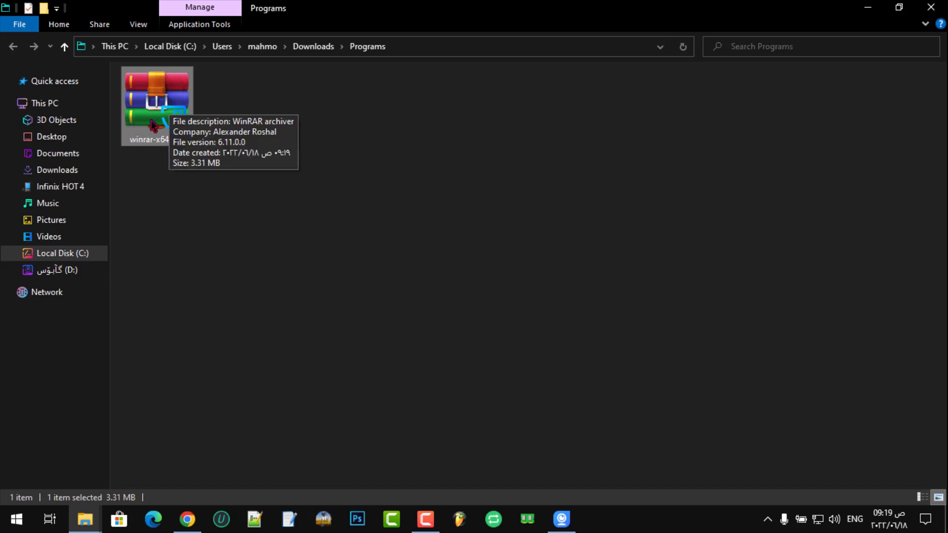
double_click(156, 144)
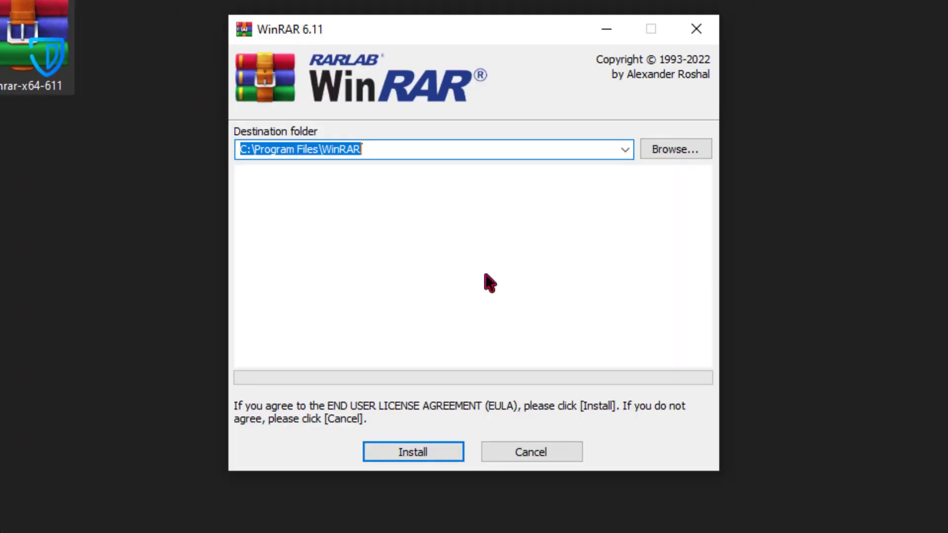
Step: Install WinRAR to C:\Program Files\WinRAR with the default setup options, finish the setup and close both folder windows
left_click(438, 453)
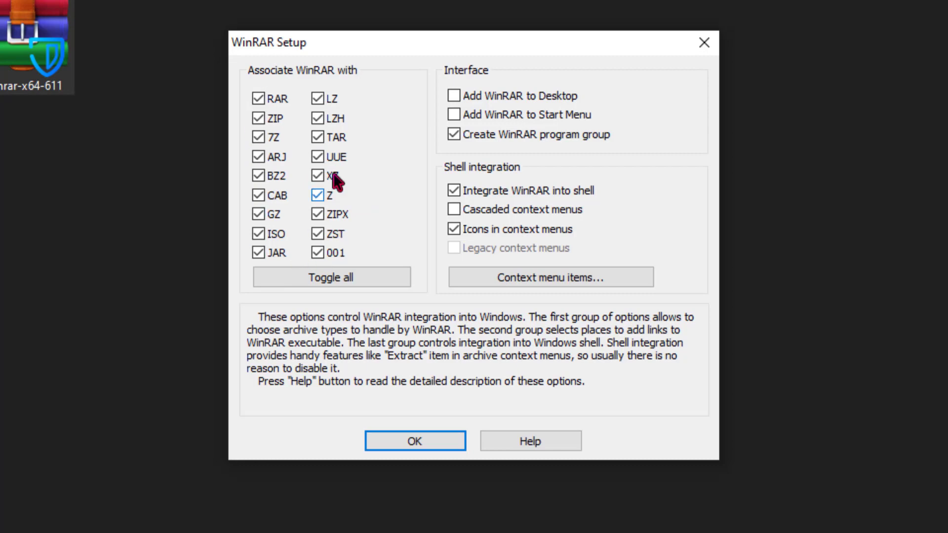
left_click(413, 440)
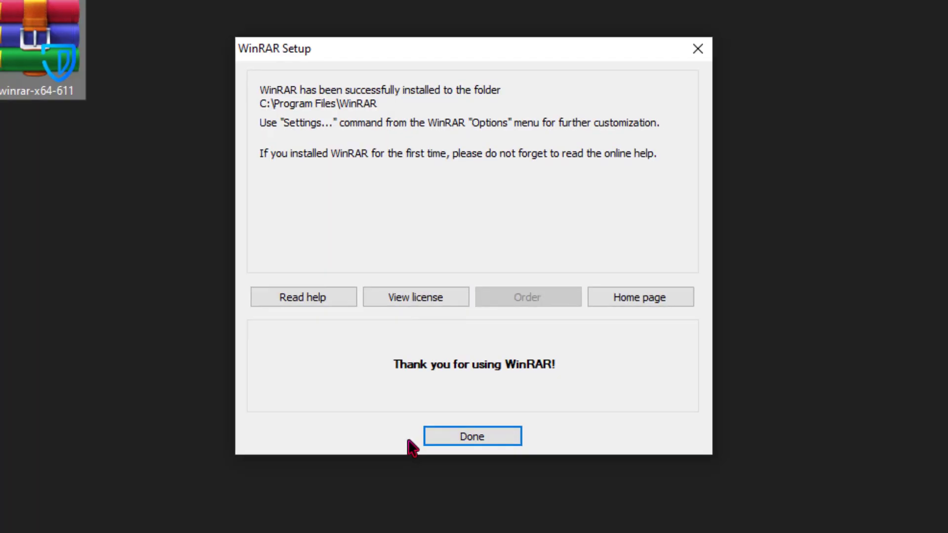
key("Return")
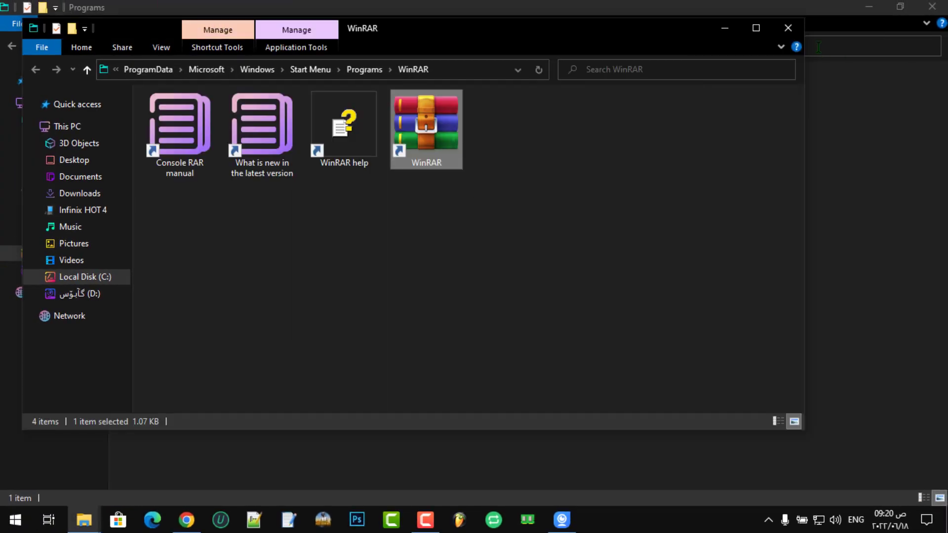
left_click(788, 27)
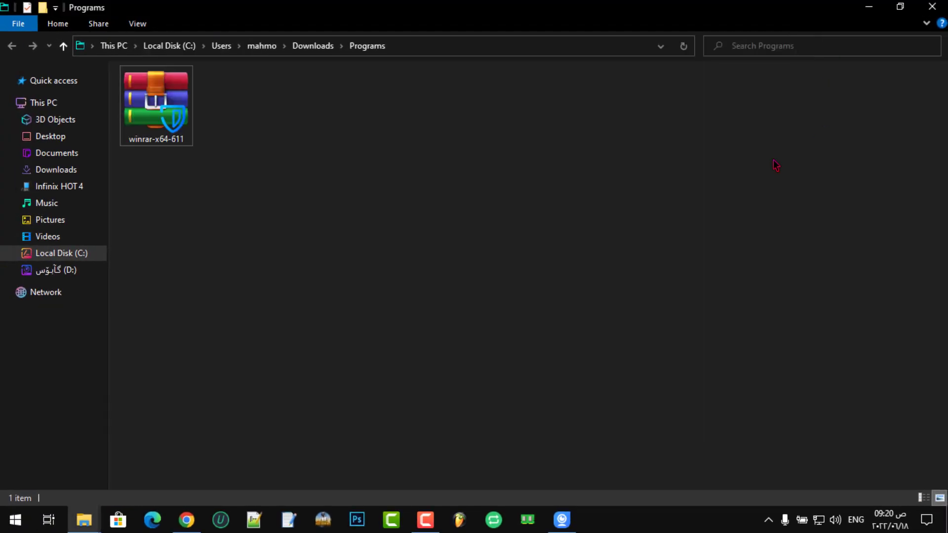
left_click(932, 6)
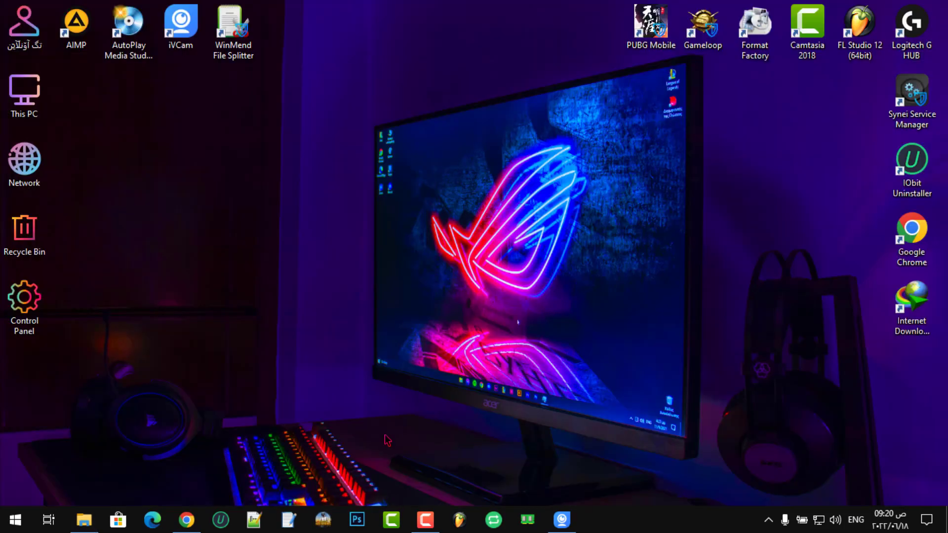
Step: Return to the WinRAR home page in Chrome and download the 32-bit version
left_click(187, 520)
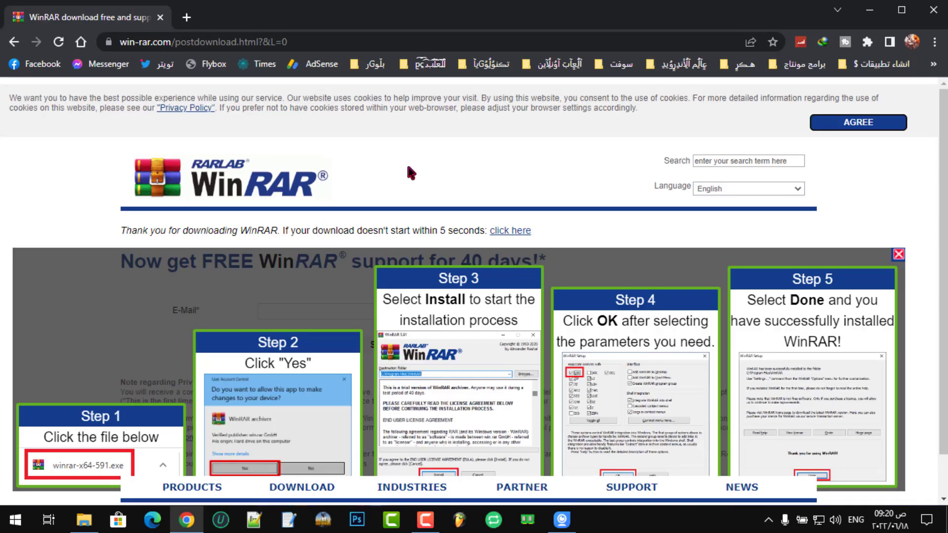
left_click(226, 181)
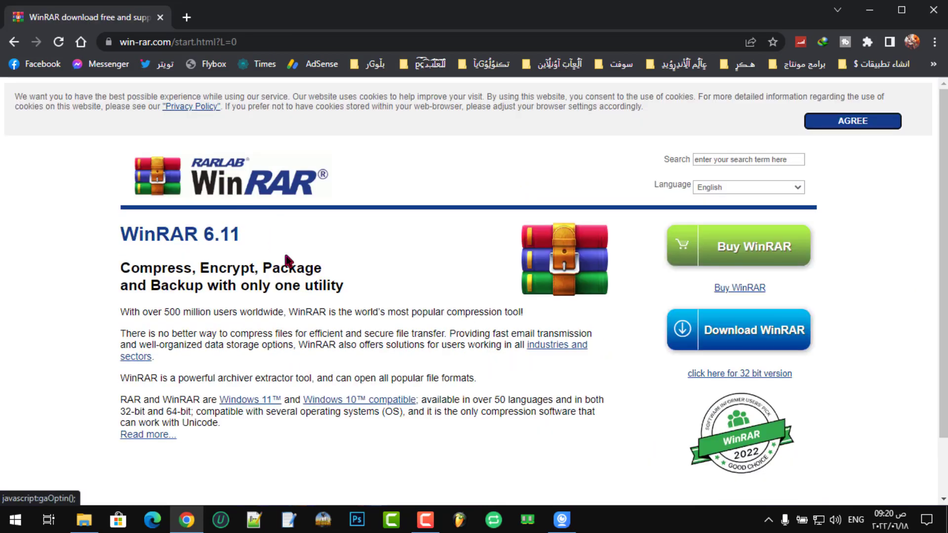
scroll(455, 290, "down", 2)
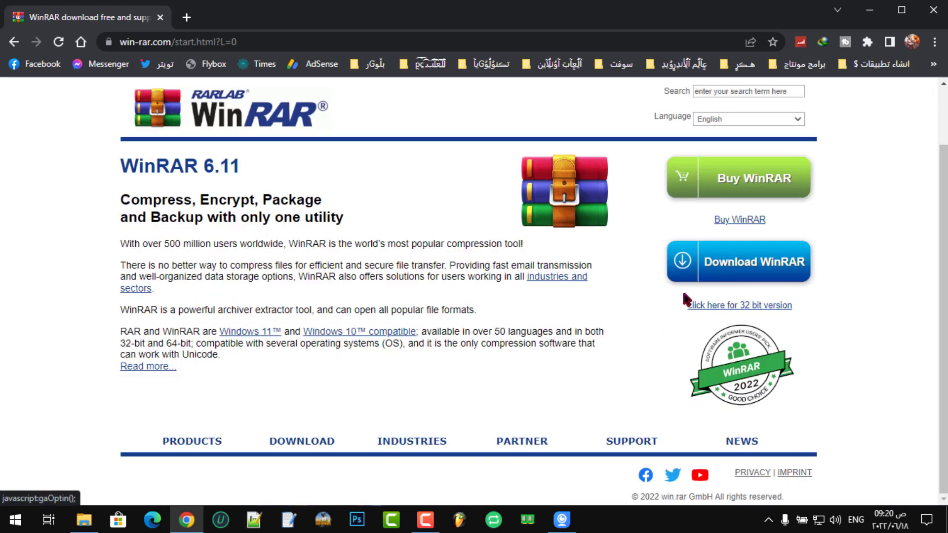
left_click(749, 309)
scroll(404, 378, "down", 4)
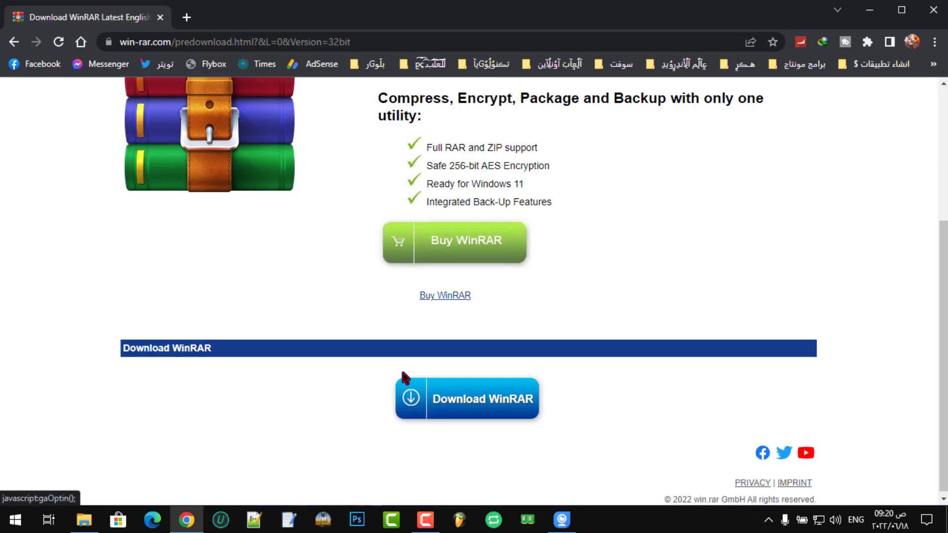
left_click(524, 412)
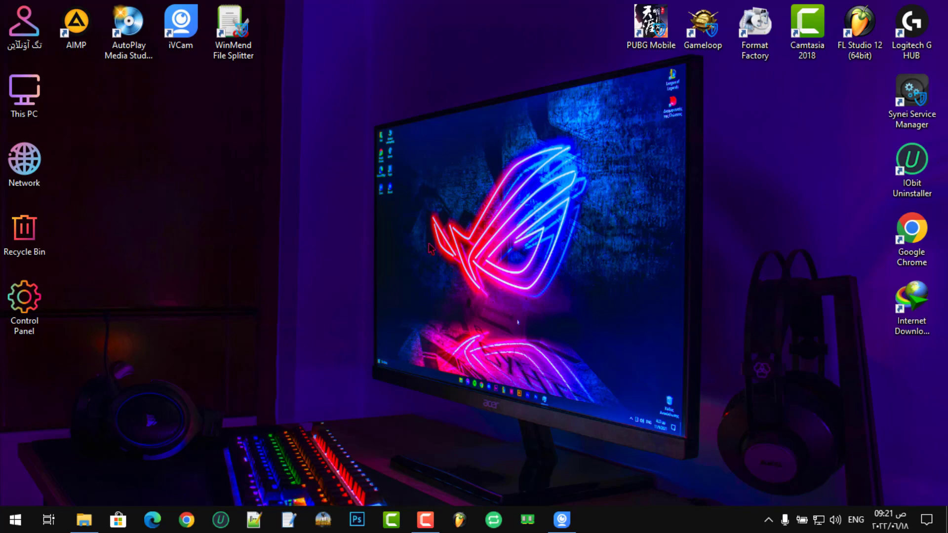
Step: Open the نسخة سفن أصلية folder on drive D and select the single Win 7 archive
left_click(83, 519)
left_click(155, 99)
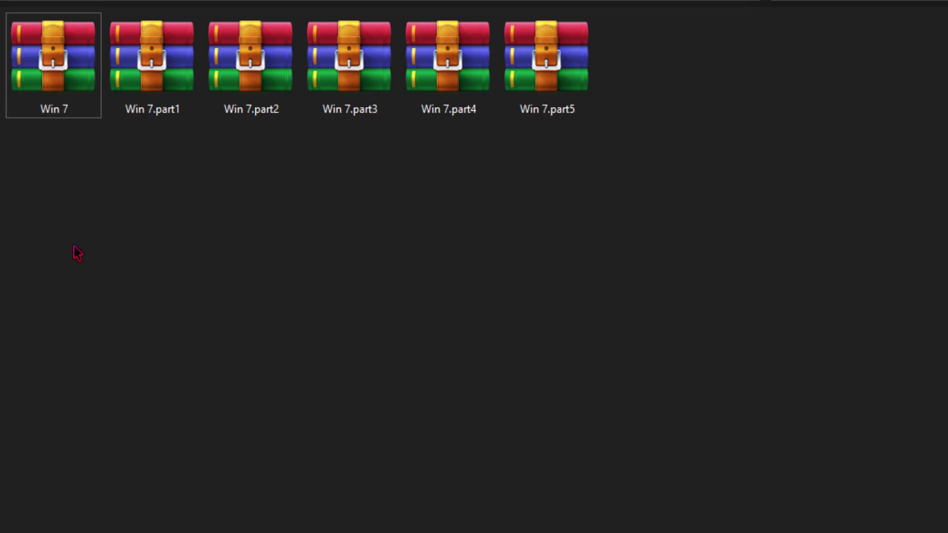
left_click(95, 158)
left_click(60, 95)
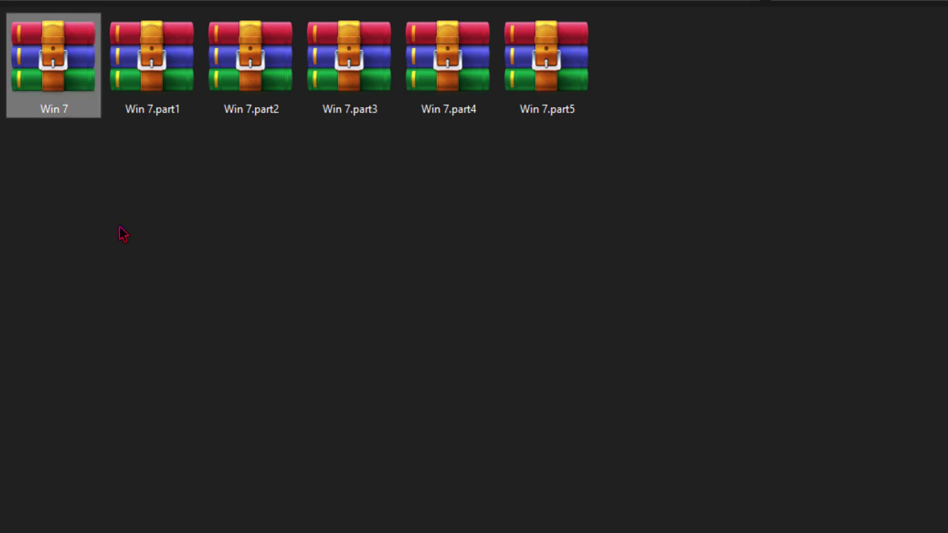
Step: Examine the split archives Win 7.part1 to Win 7.part5 alongside the single Win 7 archive
left_click(148, 88)
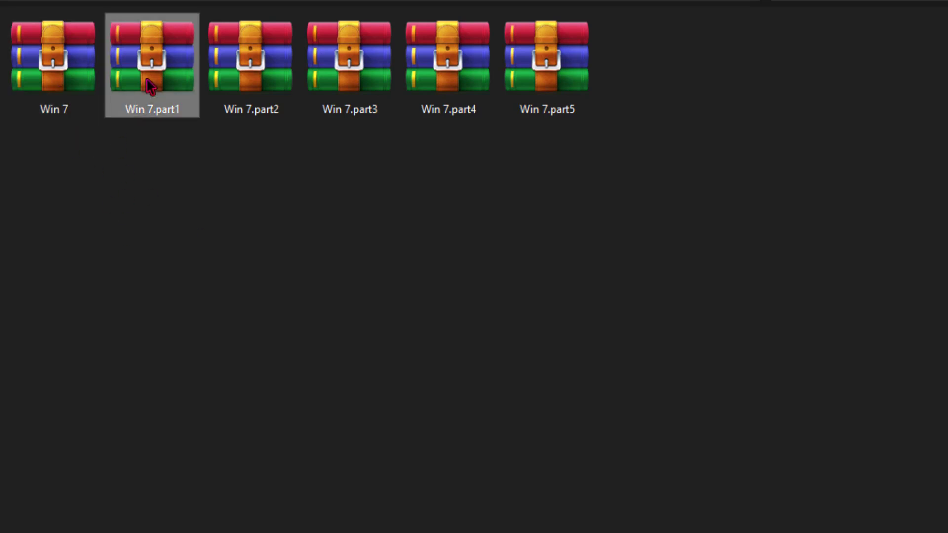
left_click(245, 69)
left_click(346, 79)
left_click(464, 85)
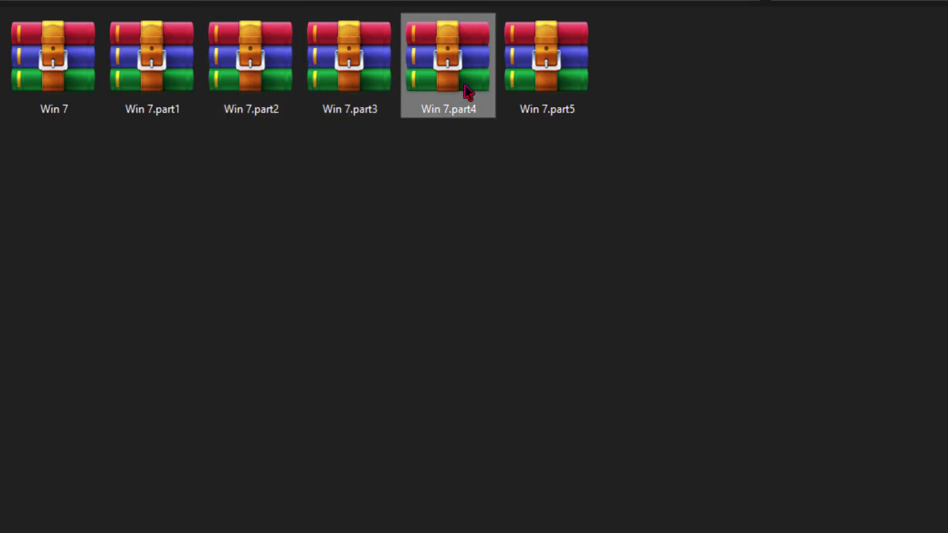
left_click(534, 90)
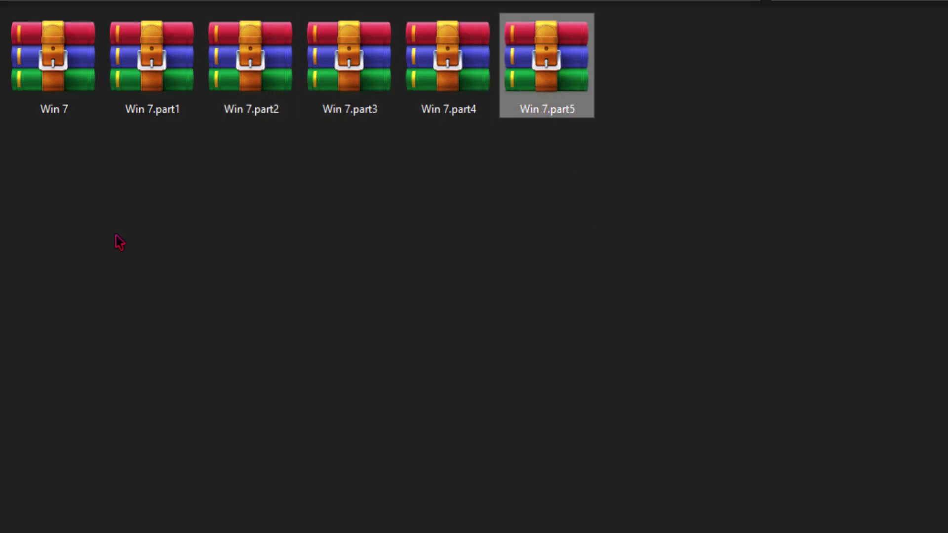
left_click(57, 111)
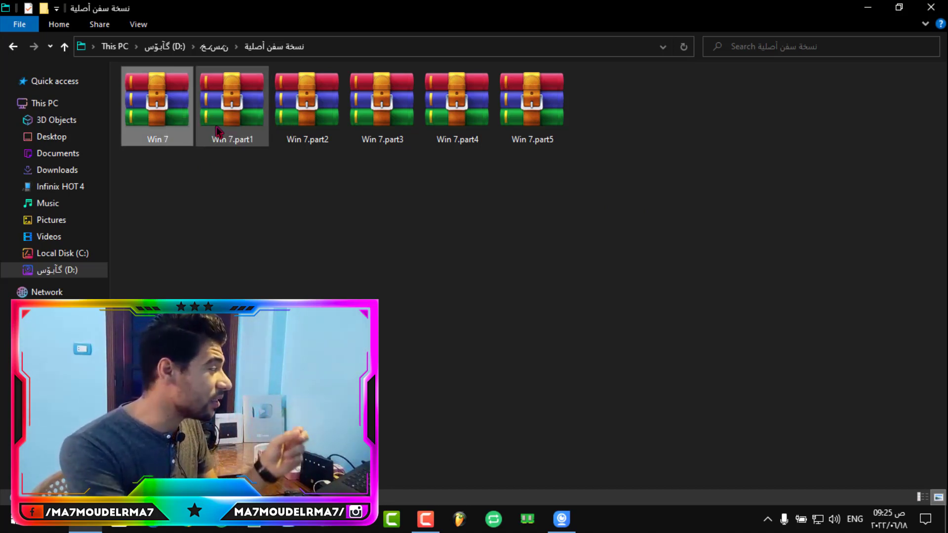
left_click_drag(605, 210, 237, 115)
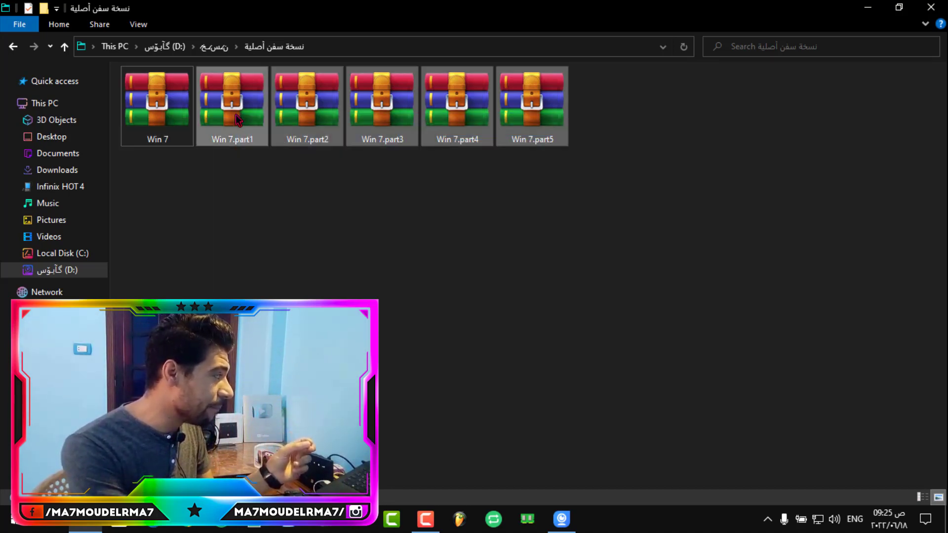
left_click(286, 201)
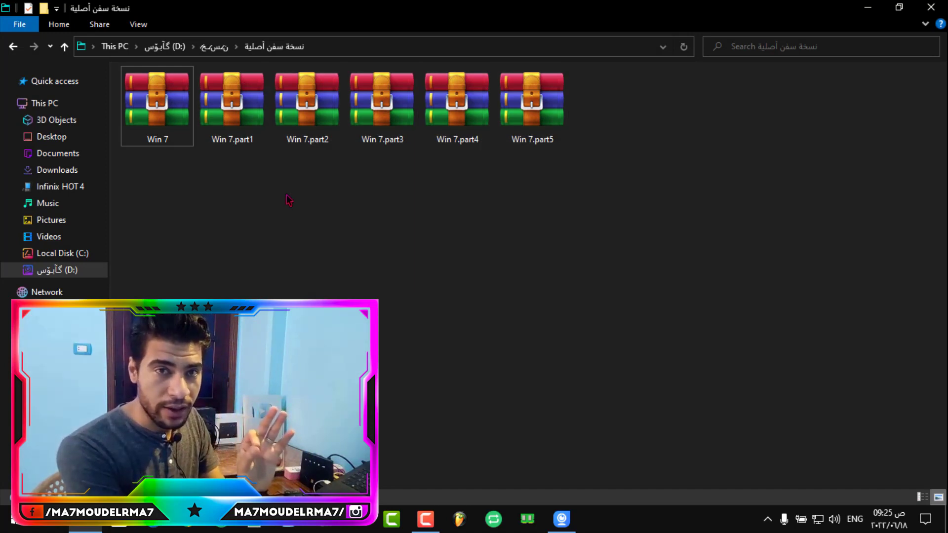
left_click(247, 143)
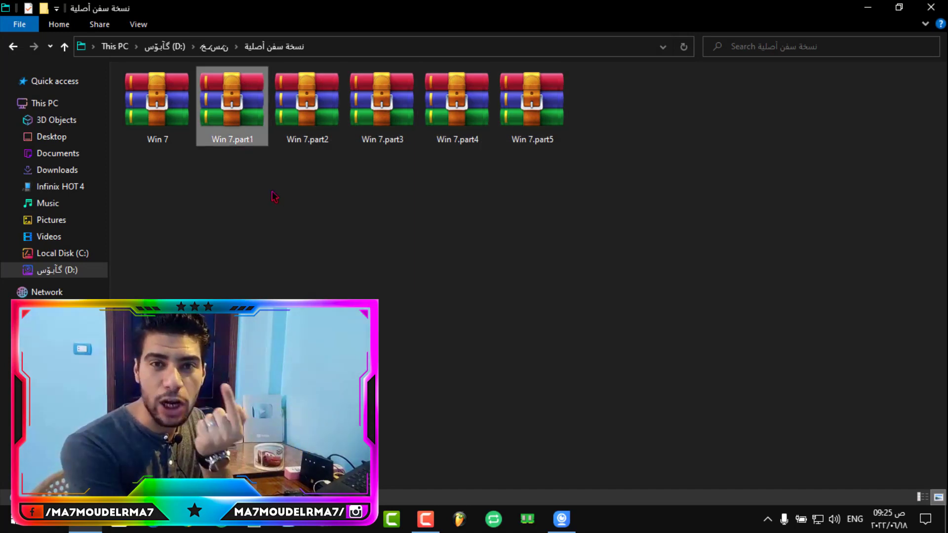
key("Right")
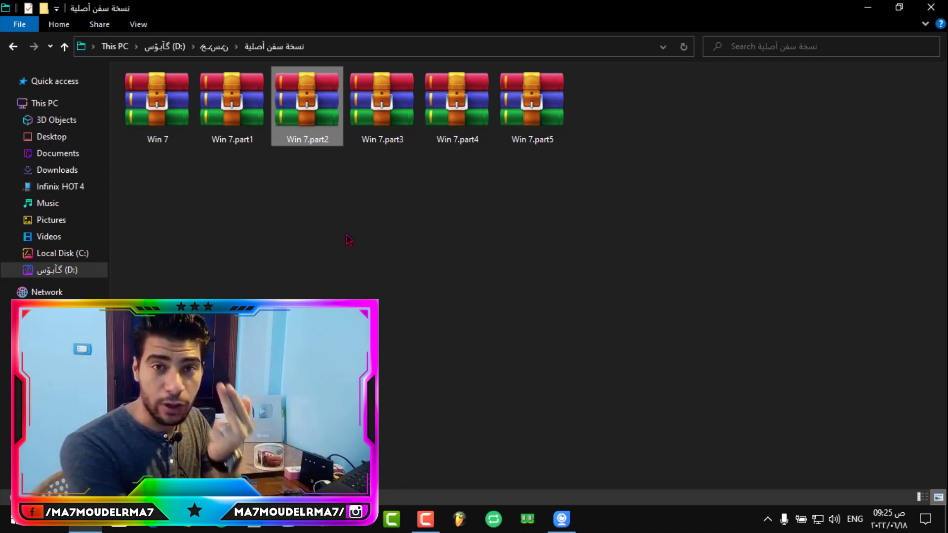
left_click(374, 141)
left_click(474, 141)
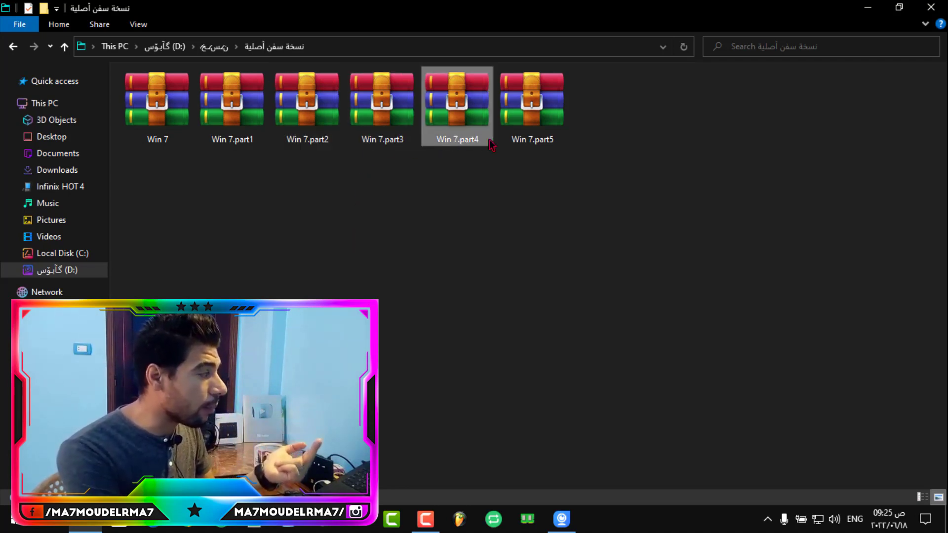
left_click(526, 143)
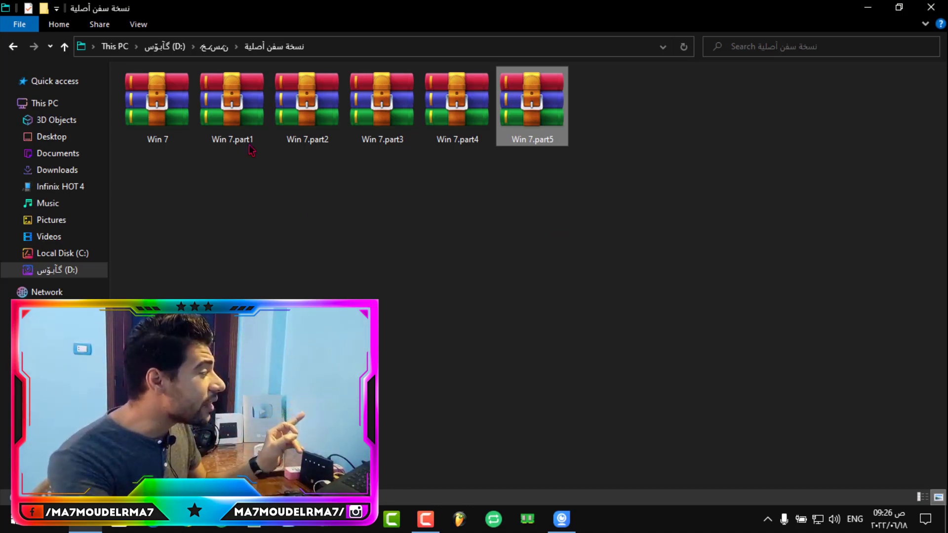
Step: View the WinRAR extraction options available for Win 7.part1 without extracting it
left_click(243, 130)
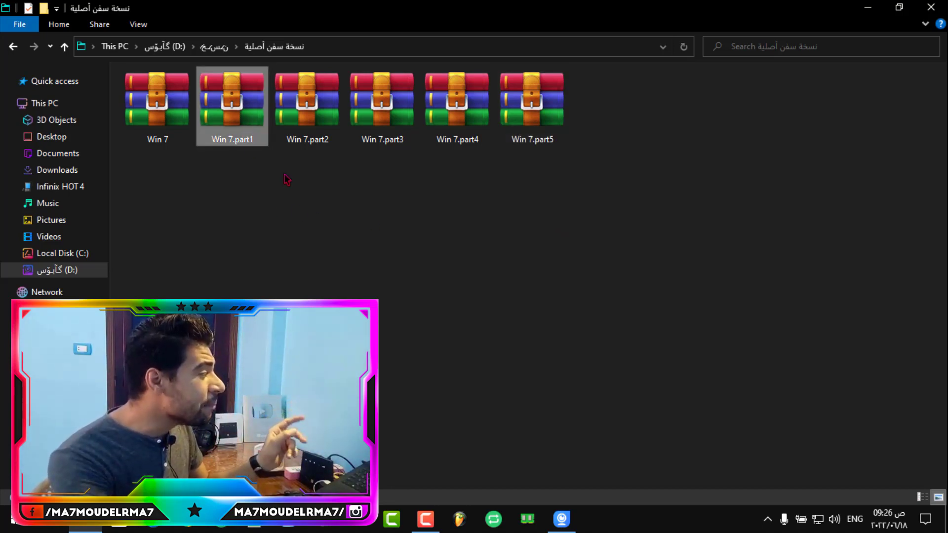
right_click(232, 98)
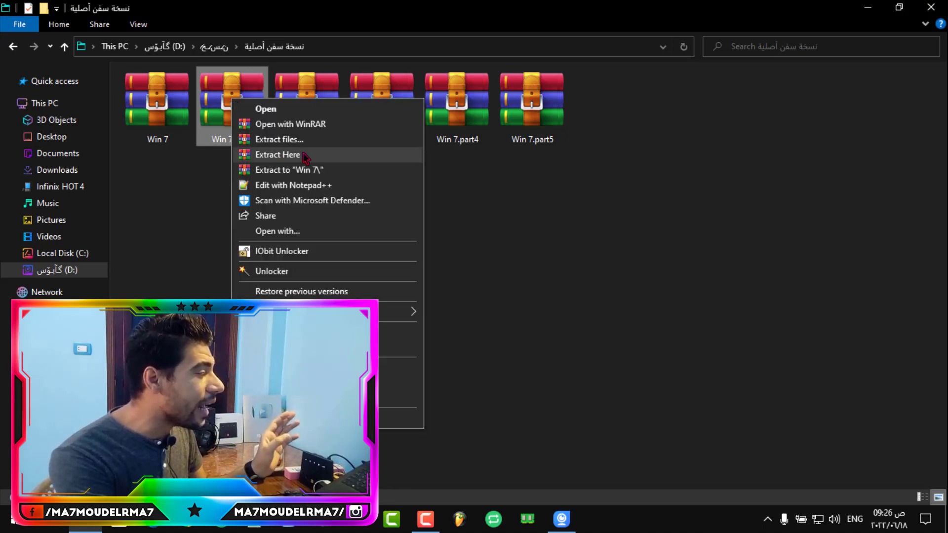
left_click(585, 215)
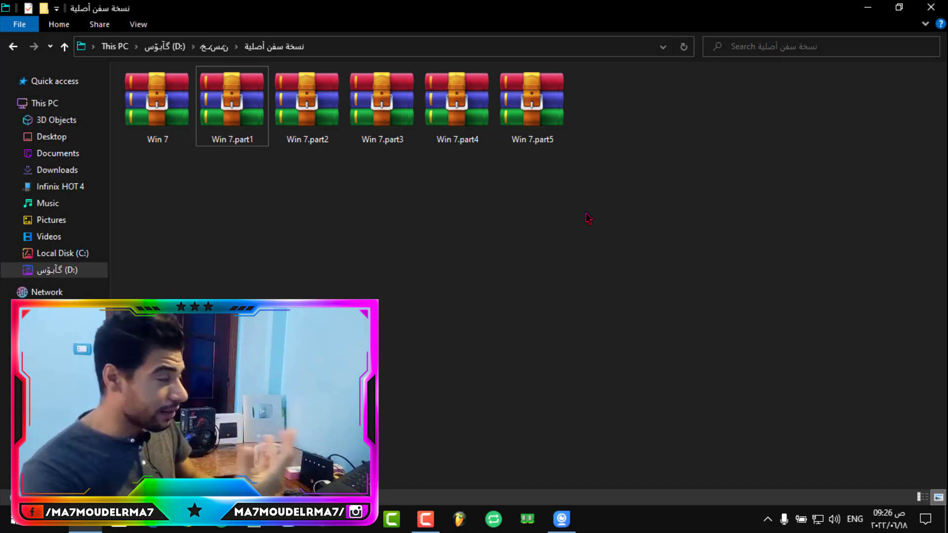
Step: Begin adding the single Win 7 archive to a new WinRAR archive and set the compression method to Good
left_click(154, 118)
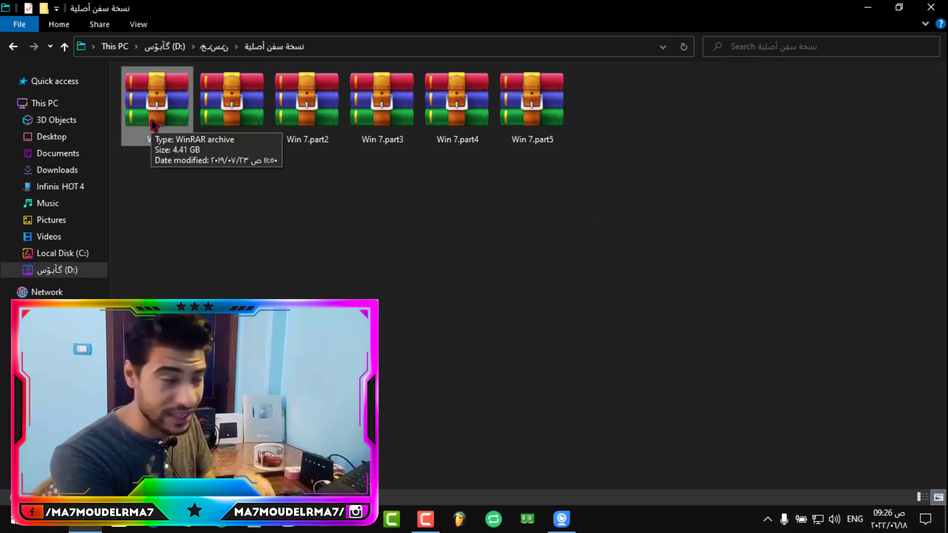
right_click(154, 98)
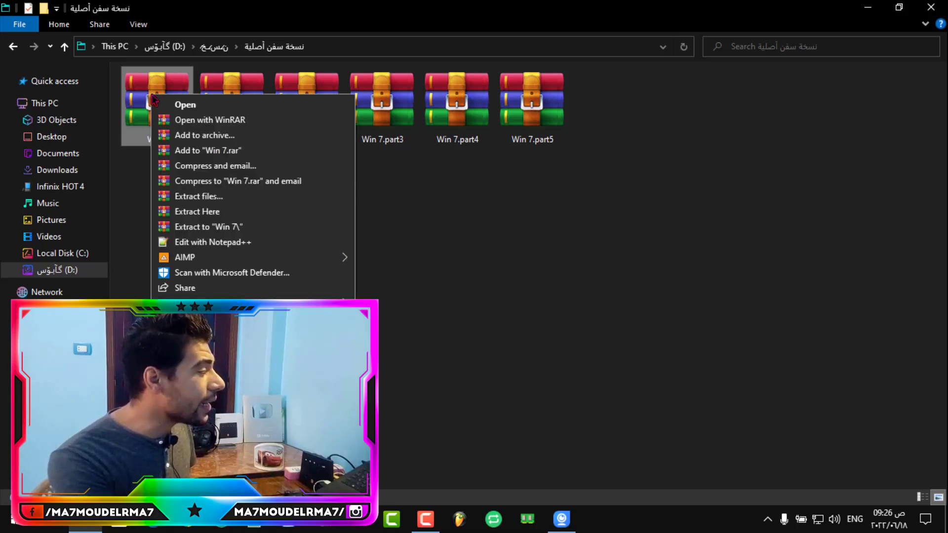
left_click(213, 136)
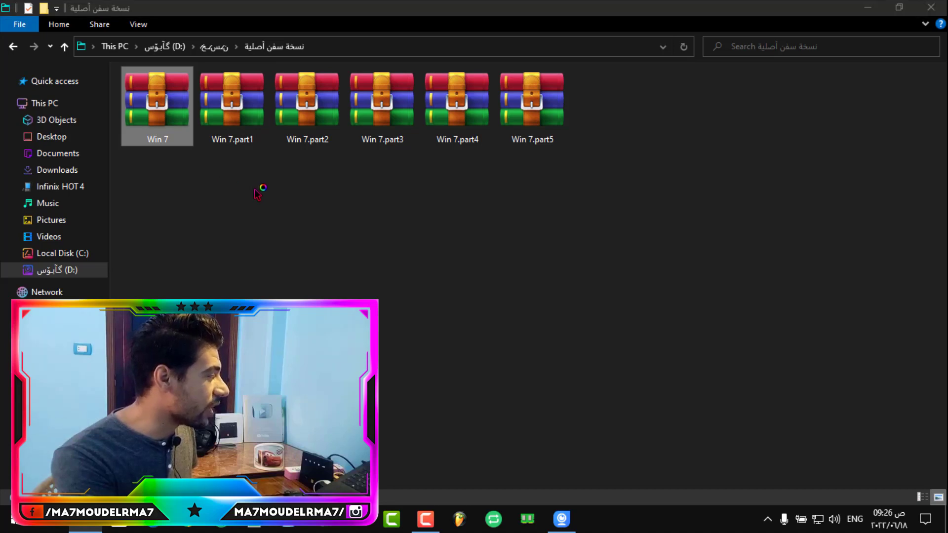
left_click(348, 256)
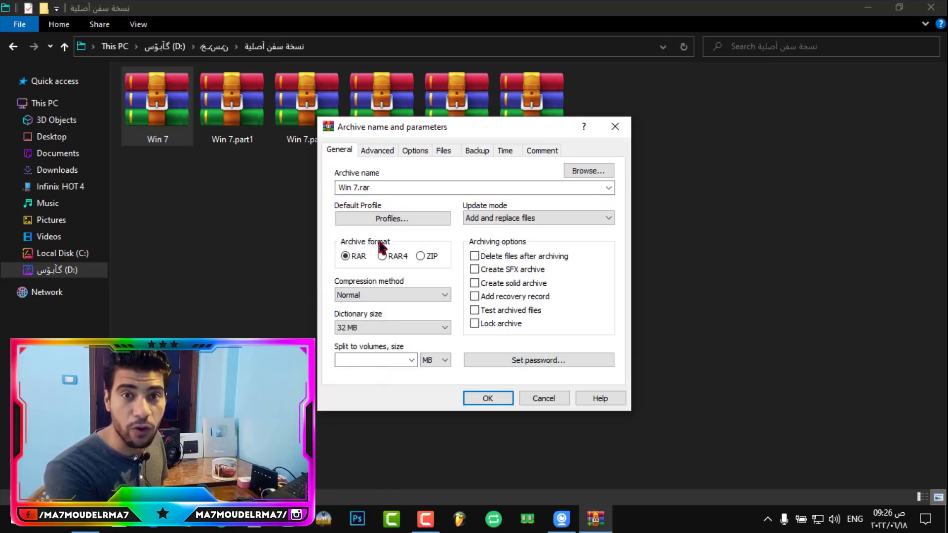
left_click(373, 295)
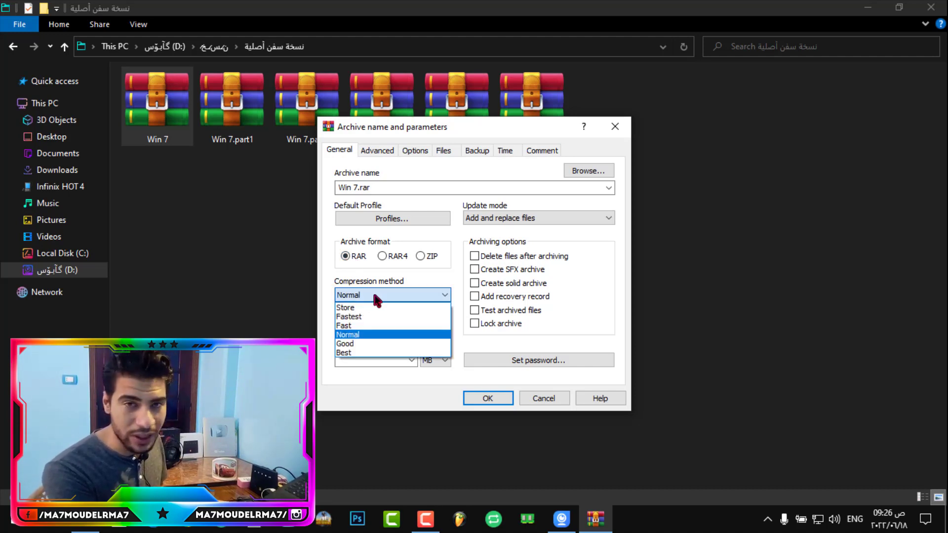
left_click(373, 343)
left_click(363, 296)
left_click(395, 335)
left_click(361, 296)
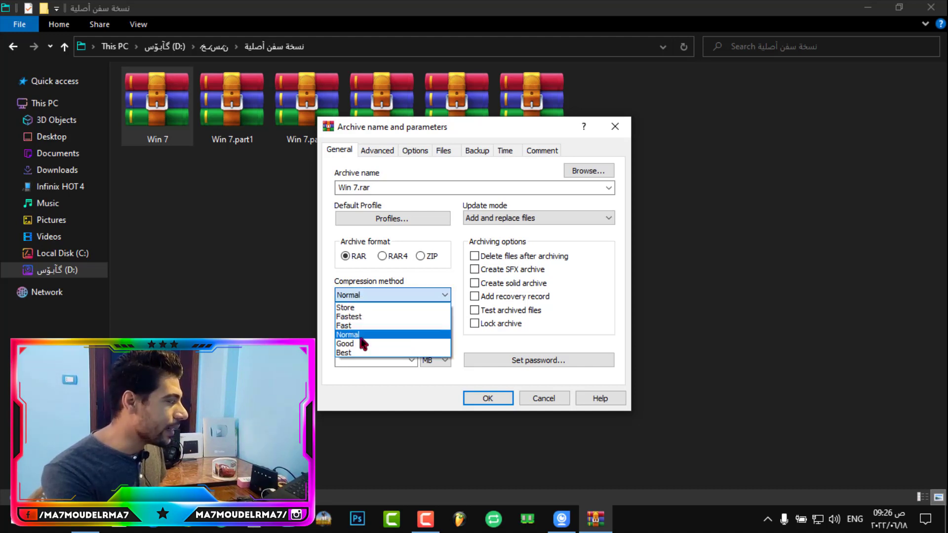
left_click(363, 345)
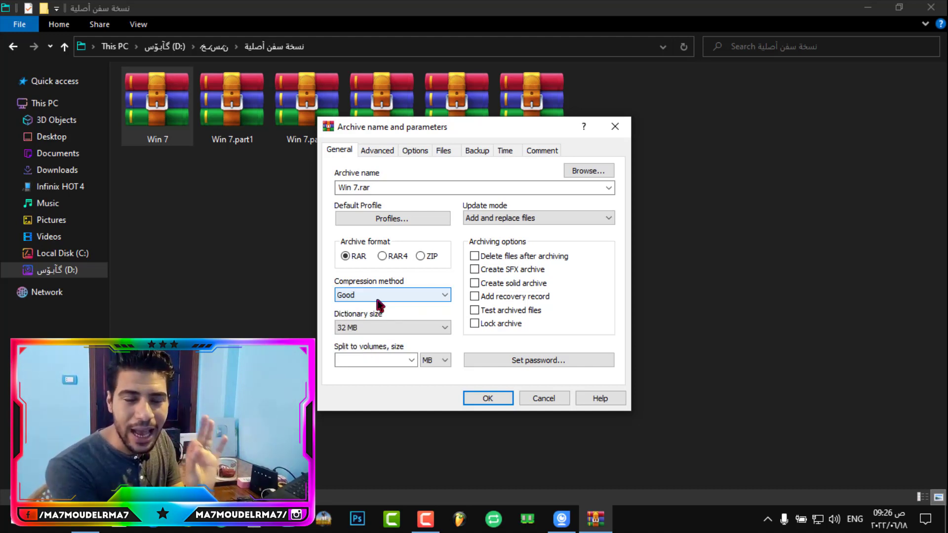
Step: Set the split volume size to 1000 MB and close the archive settings without creating the archive
left_click(361, 359)
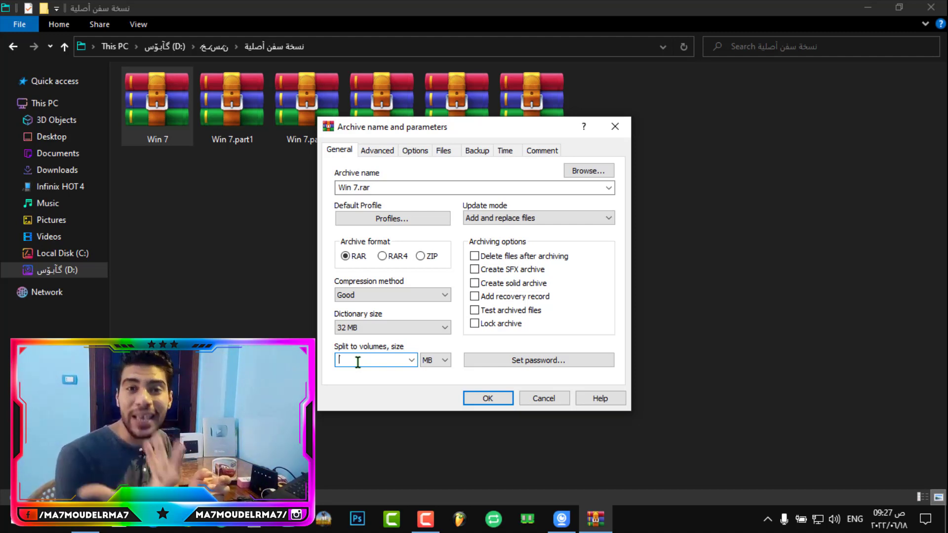
type("1000")
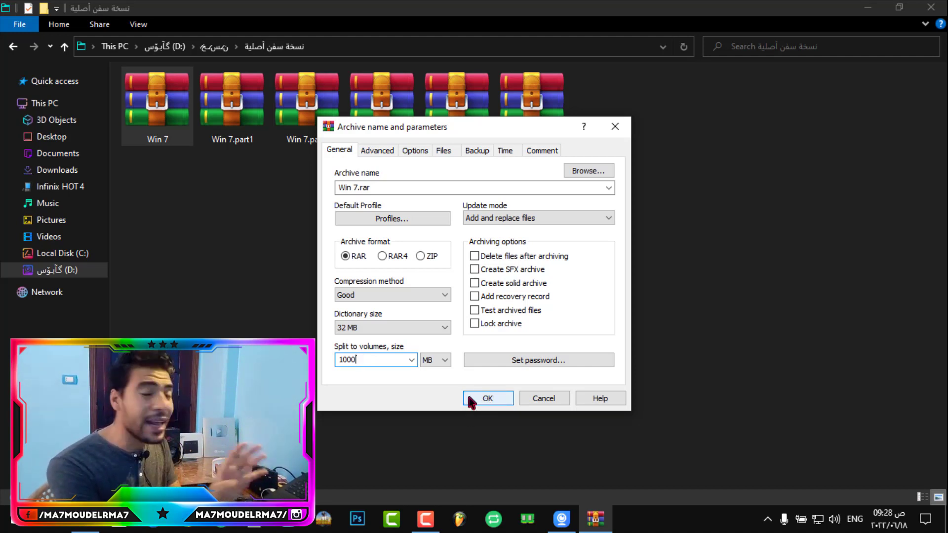
left_click(615, 126)
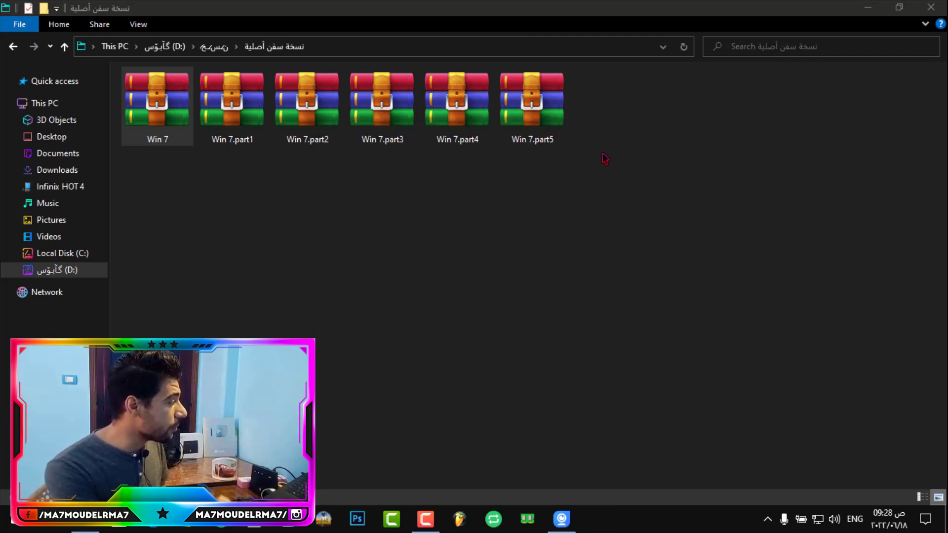
Step: Compare the five split parts, Win 7.part1 to Win 7.part5, with the single Win 7 archive
left_click_drag(688, 192, 239, 96)
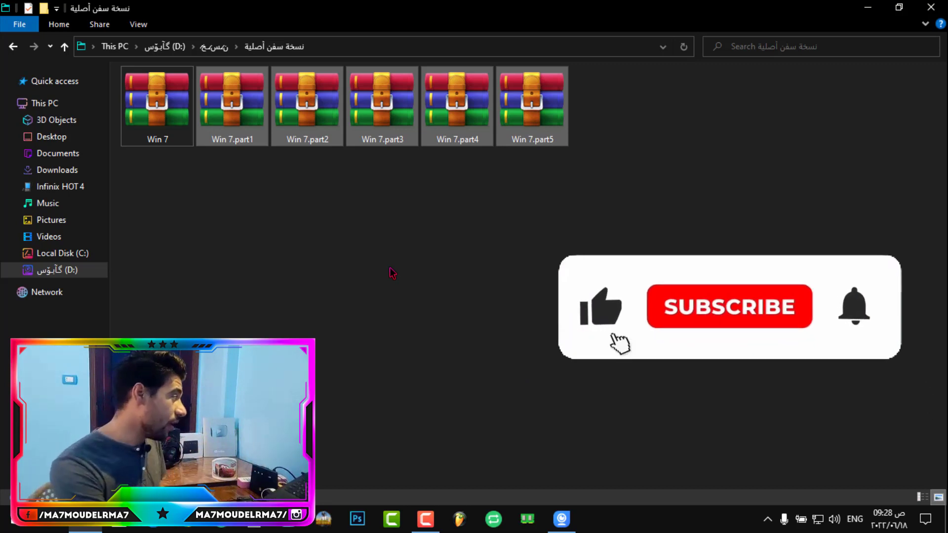
left_click(388, 282)
left_click(157, 132)
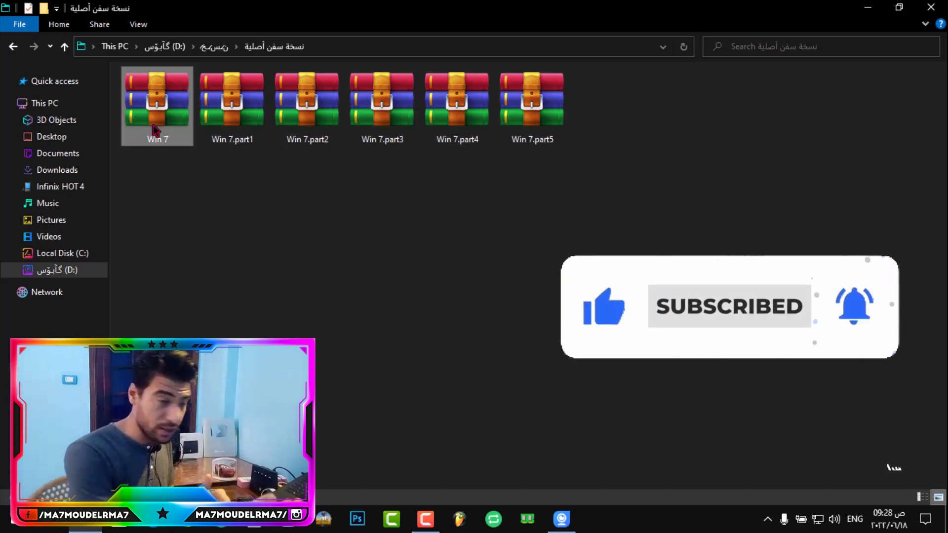
left_click_drag(695, 230, 262, 124)
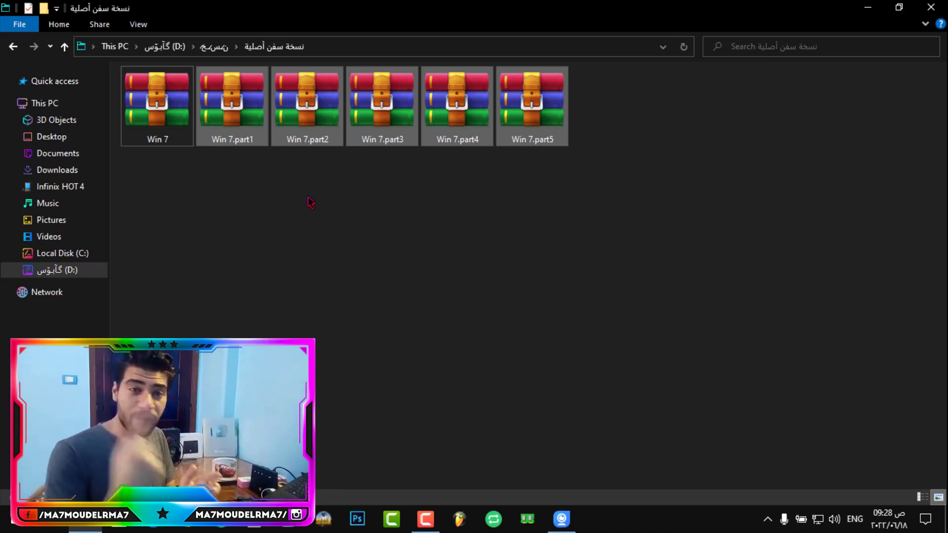
key("Home")
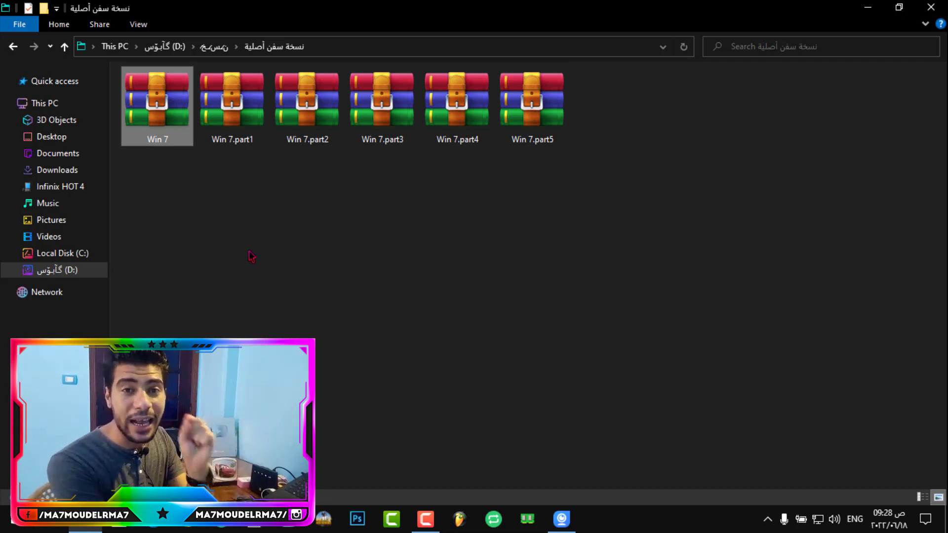
Step: Review the extraction options for Win 7.part1 and select Win 7.part1 to Win 7.part5 together
left_click(239, 139)
right_click(230, 99)
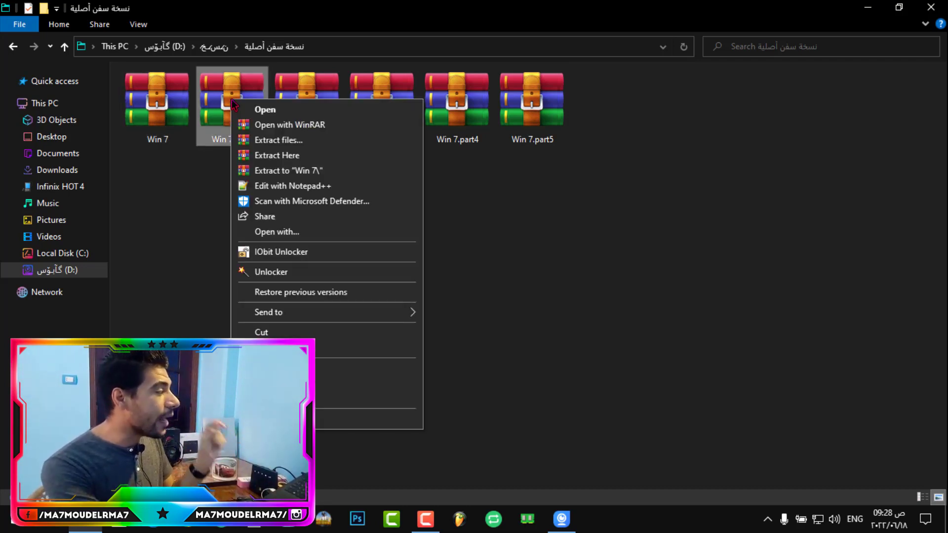
left_click(300, 156)
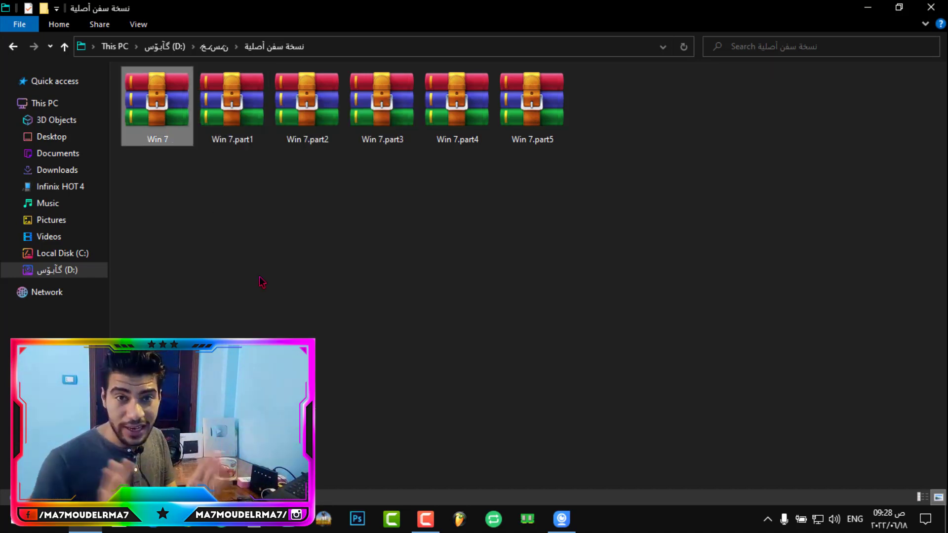
left_click(518, 217)
left_click_drag(731, 189, 246, 117)
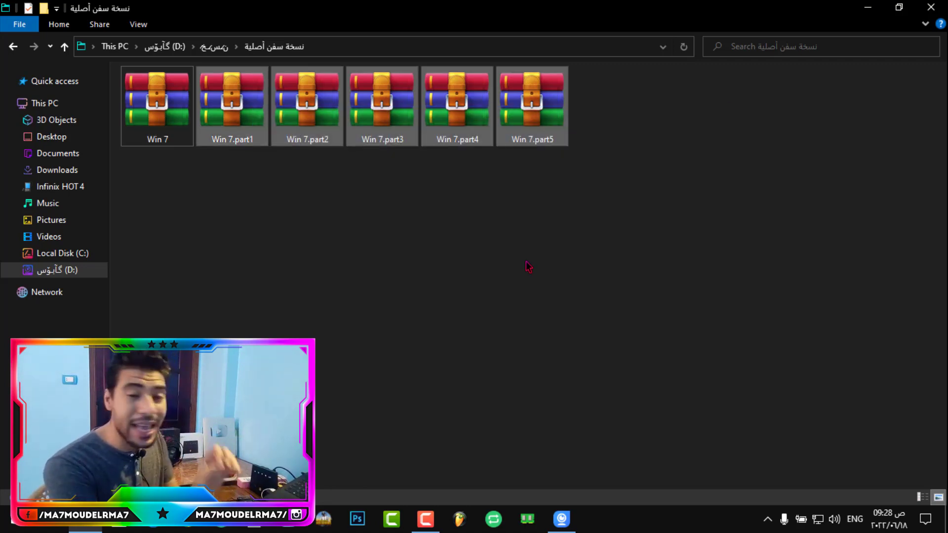
right_click(389, 106)
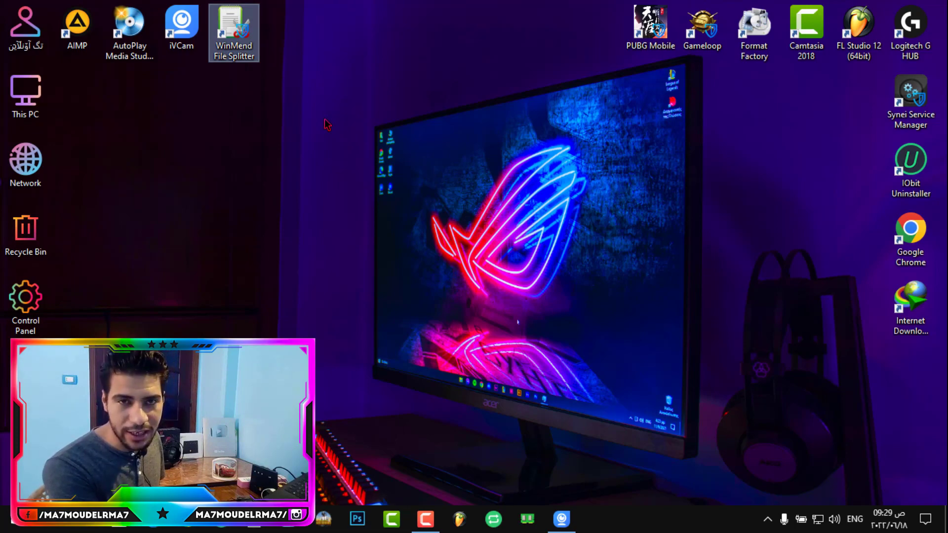
Step: Start WinMend File Splitter from the desktop and load Win 7.iso from the نسخة سفن أصلية folder as the source file
double_click(234, 31)
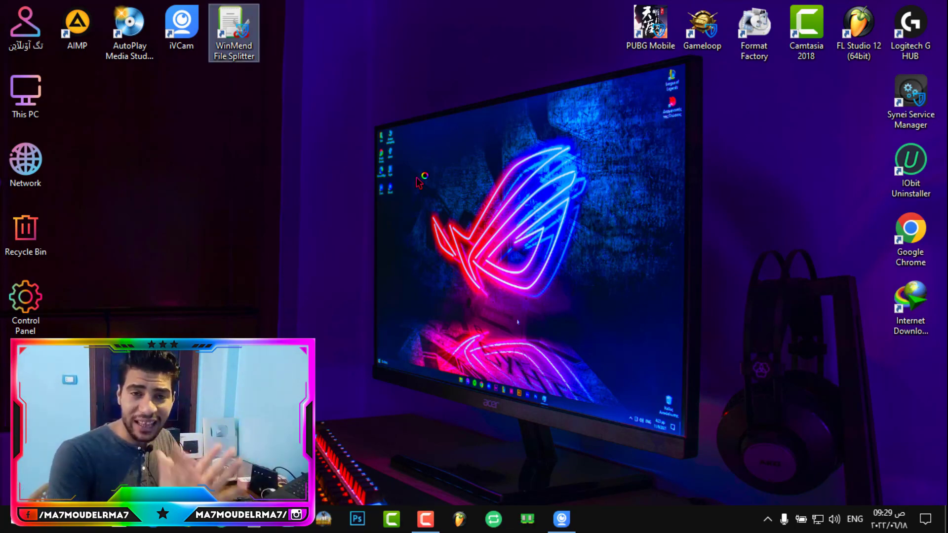
key("Return")
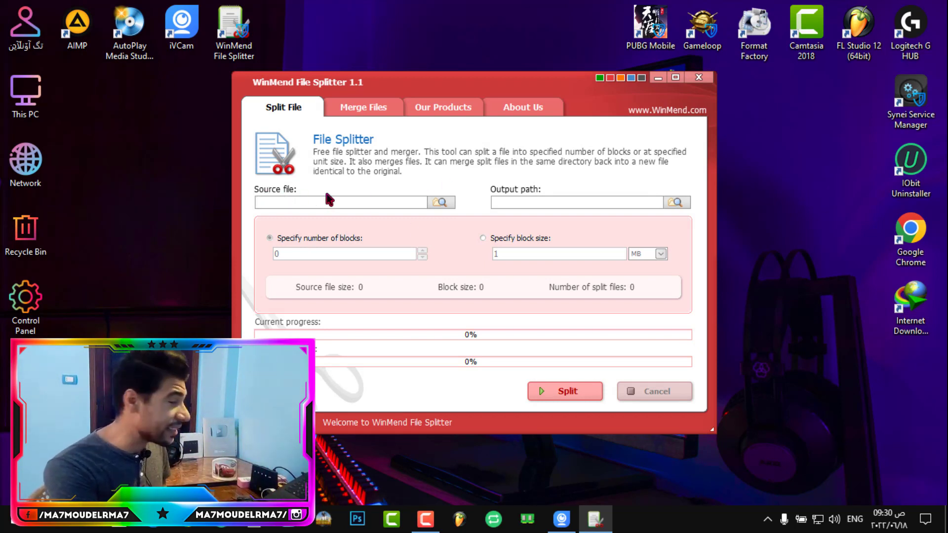
left_click(441, 202)
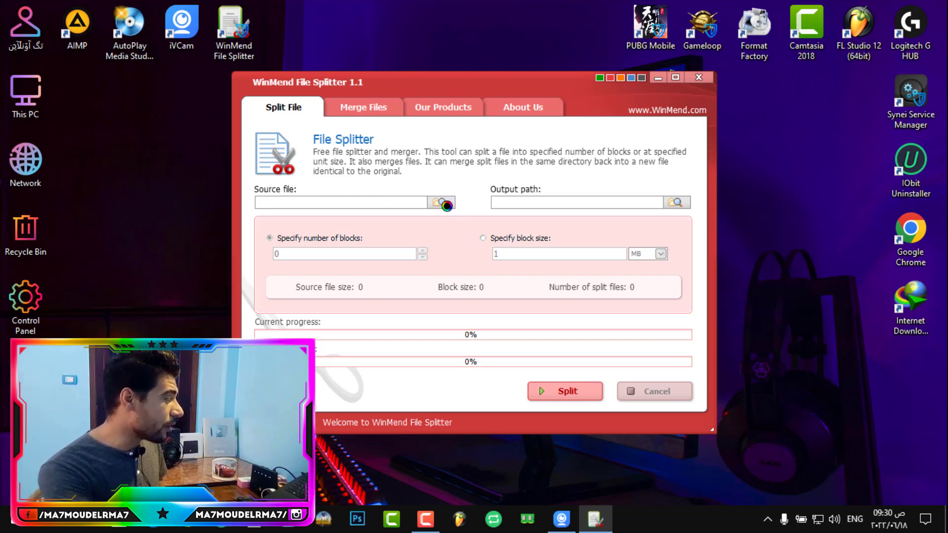
right_click(415, 220)
mouse_move(449, 228)
left_click(642, 245)
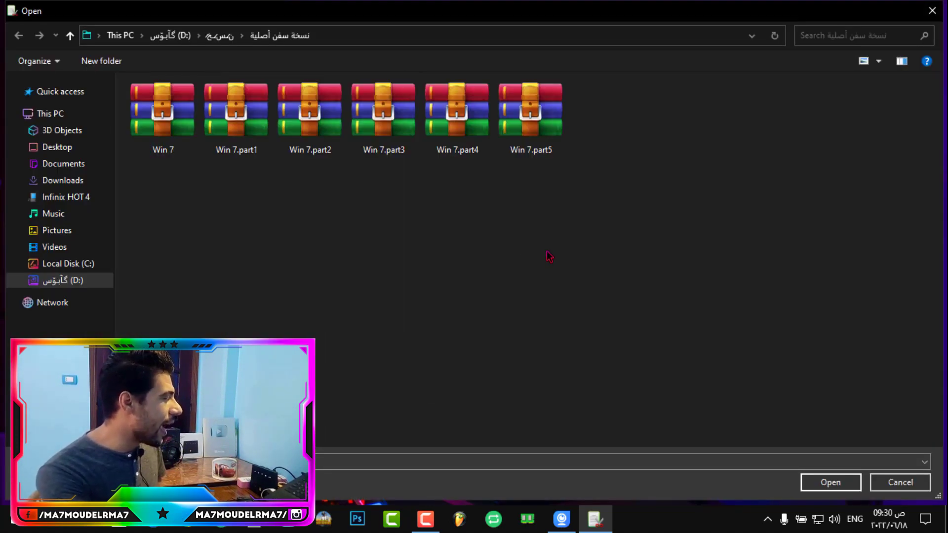
left_click(175, 157)
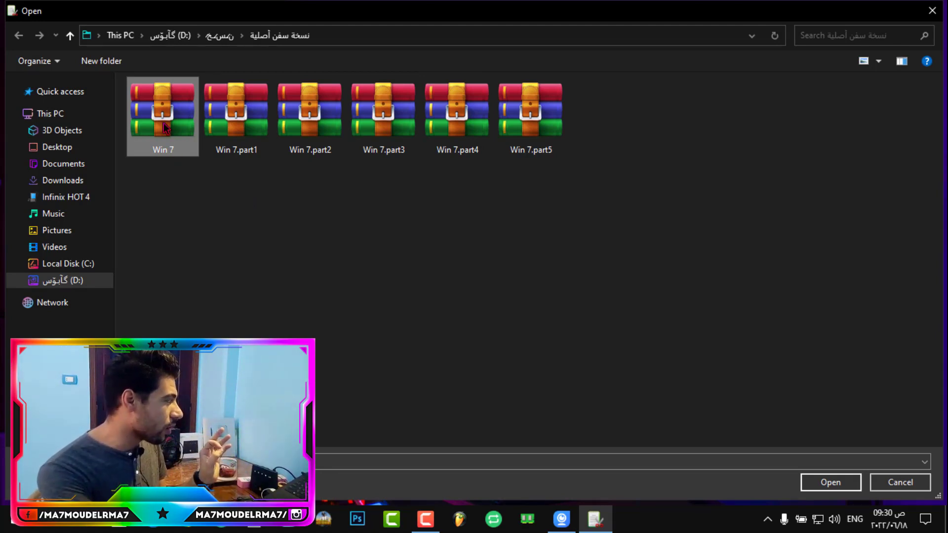
mouse_move(165, 129)
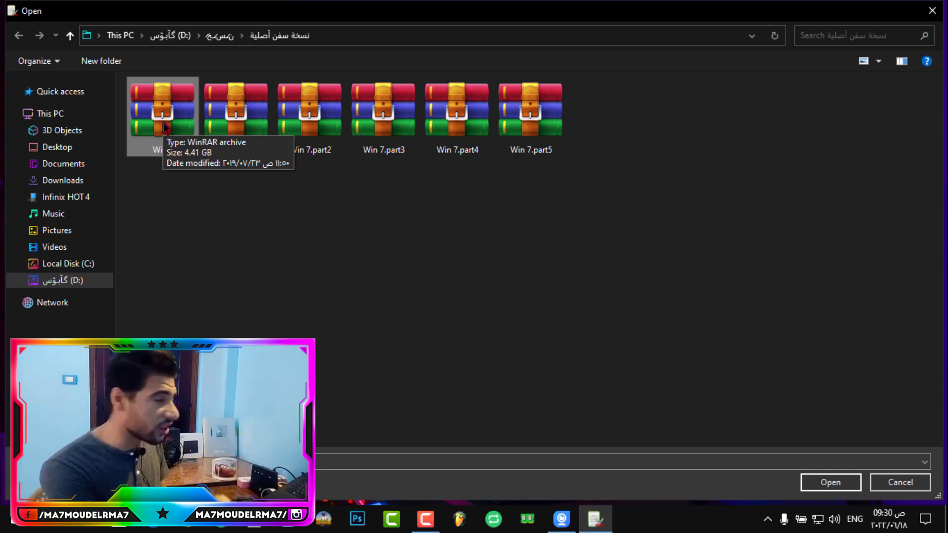
left_click(830, 482)
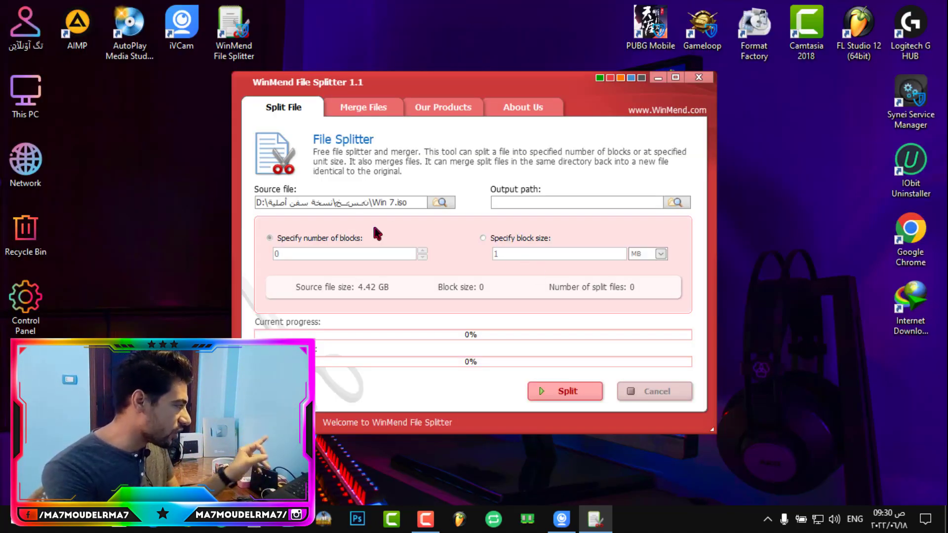
Step: Set the output path of the split to the Programs folder inside Downloads
left_click(509, 203)
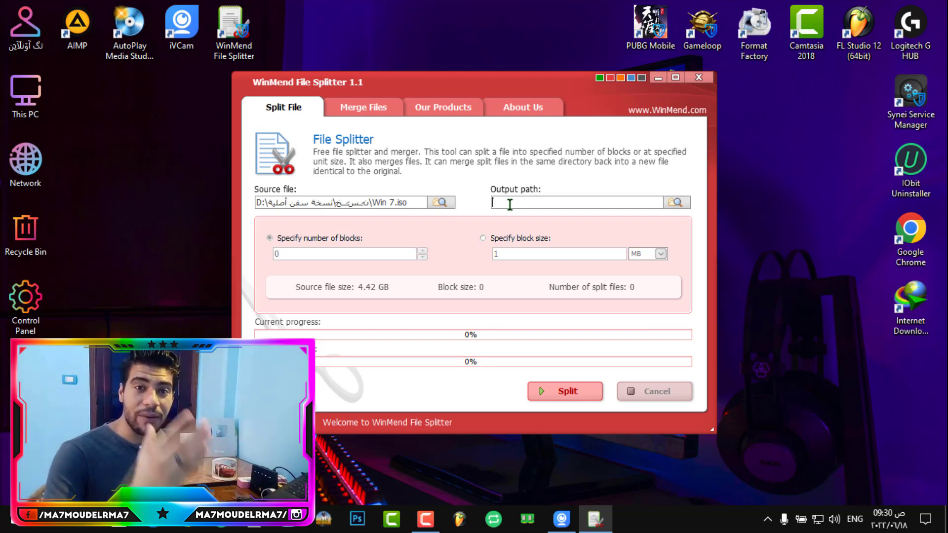
left_click(676, 203)
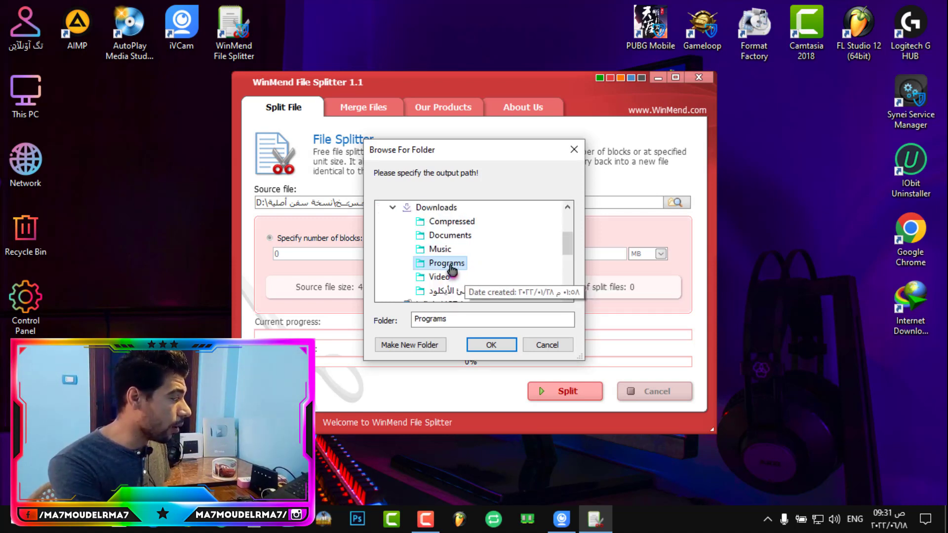
left_click(496, 349)
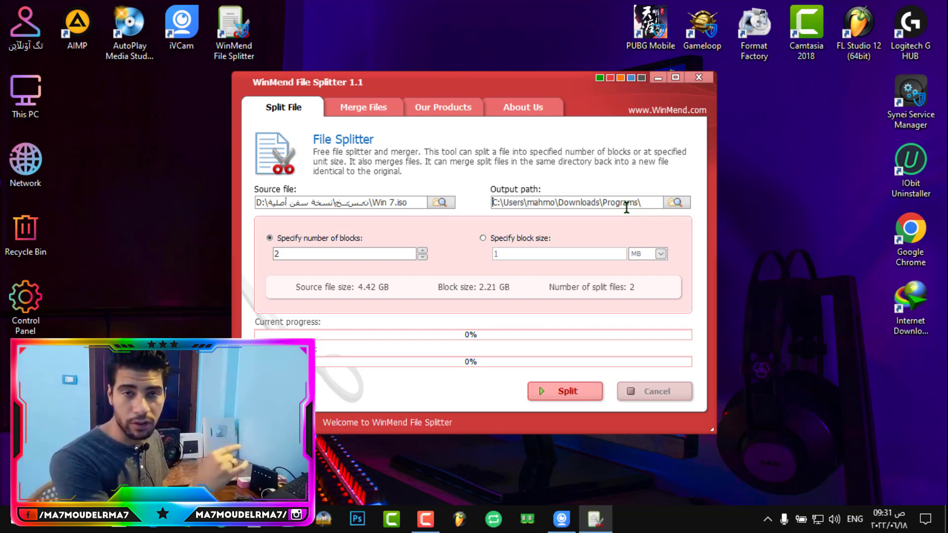
Step: Try splitting by a specified block size of 1000 MB and return to splitting by number of blocks
double_click(296, 255)
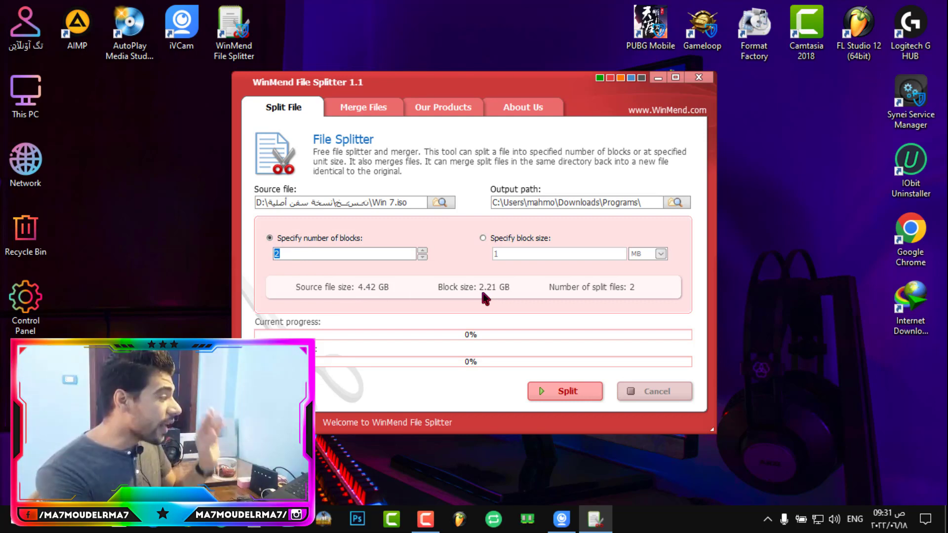
left_click(515, 240)
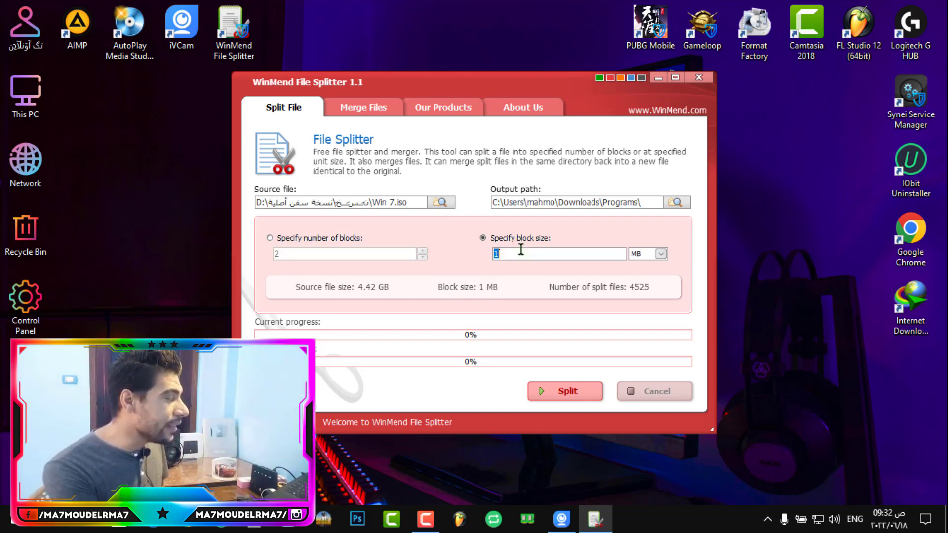
type("1000")
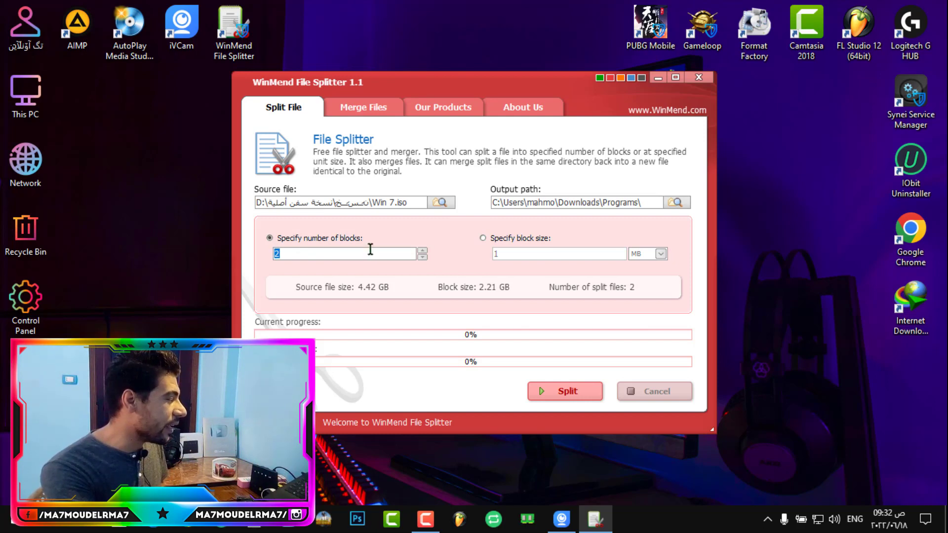
Step: Raise the number of blocks for the split to 5 and reduce it to 4
left_click(422, 251)
left_click(423, 250)
left_click(422, 251)
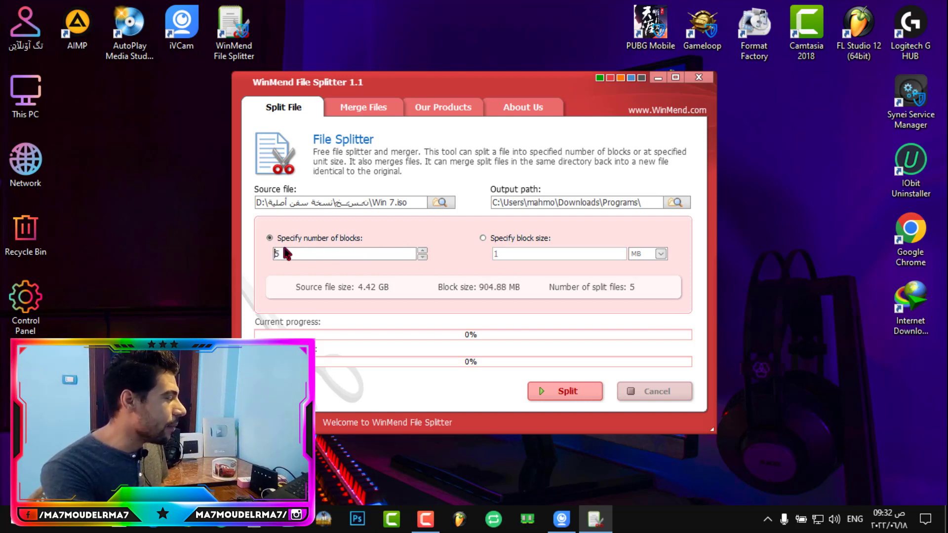
left_click_drag(326, 254, 272, 254)
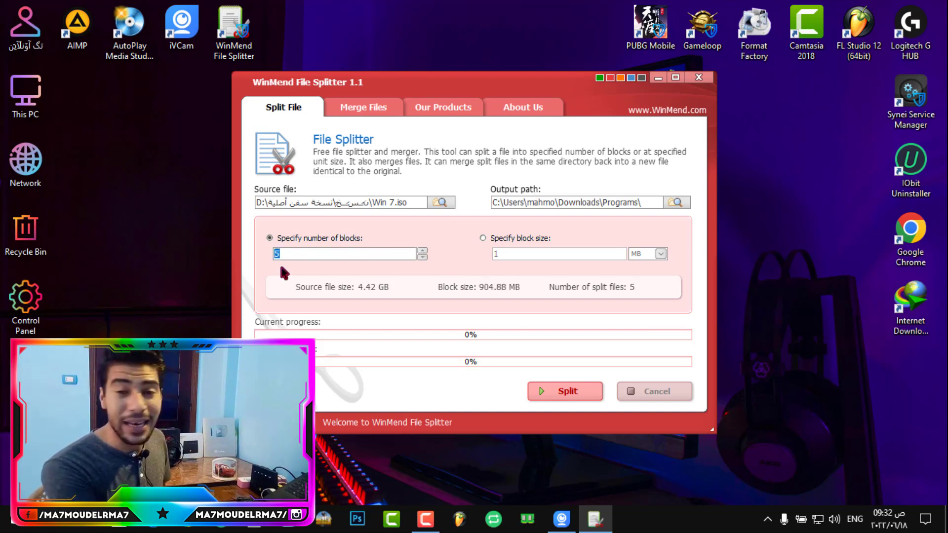
left_click(297, 251)
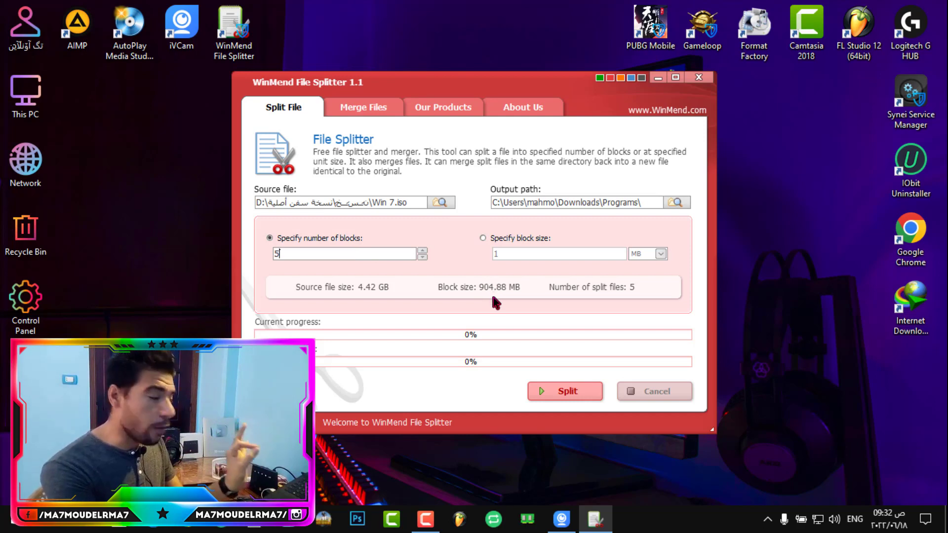
left_click(422, 257)
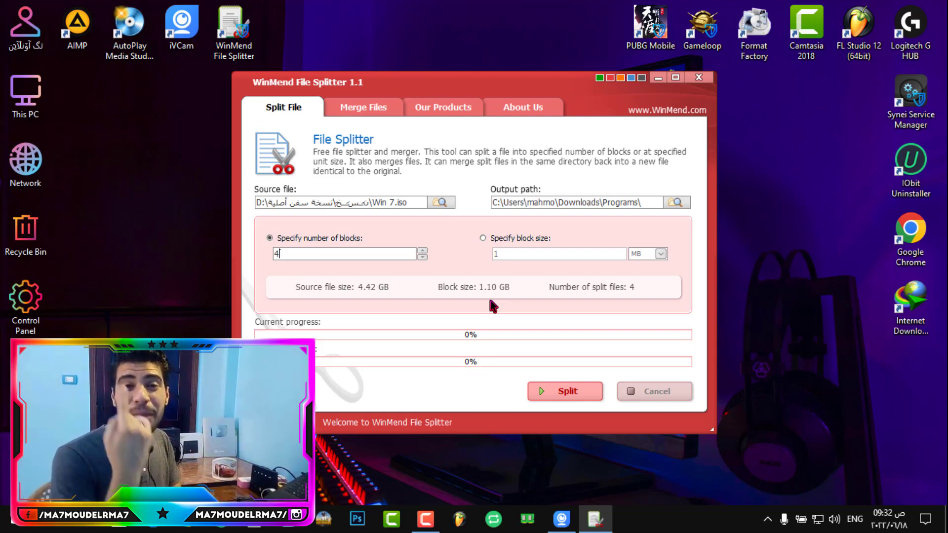
Step: Try a specified block size of 1000 MB for the Win 7.iso split
left_click(494, 244)
left_click(528, 257)
type("000")
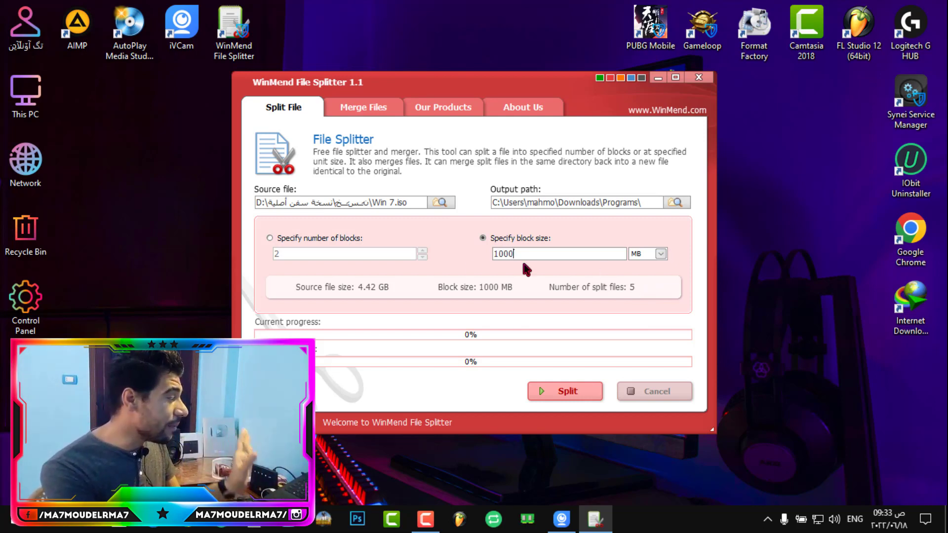
Step: Split Win 7.iso by number of blocks into 2 parts and dismiss the completion message
left_click(349, 250)
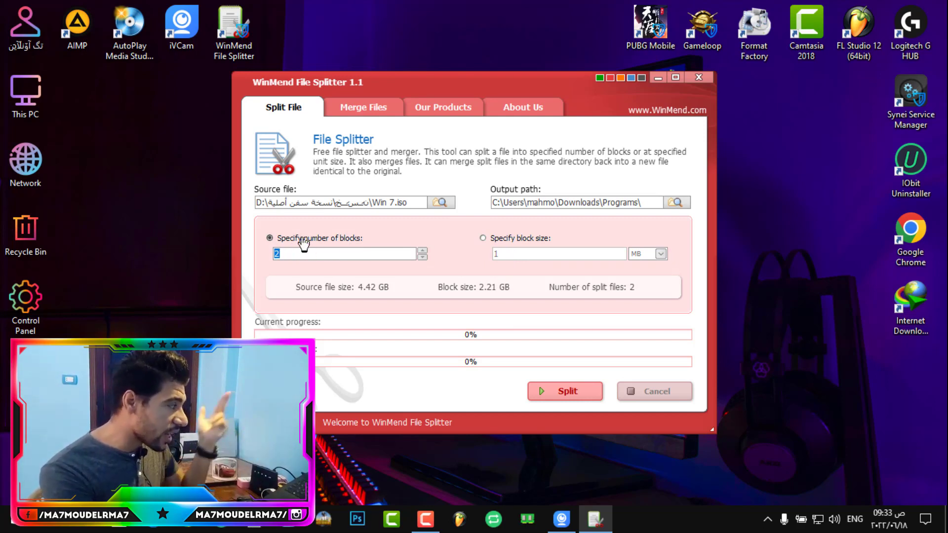
left_click(634, 203)
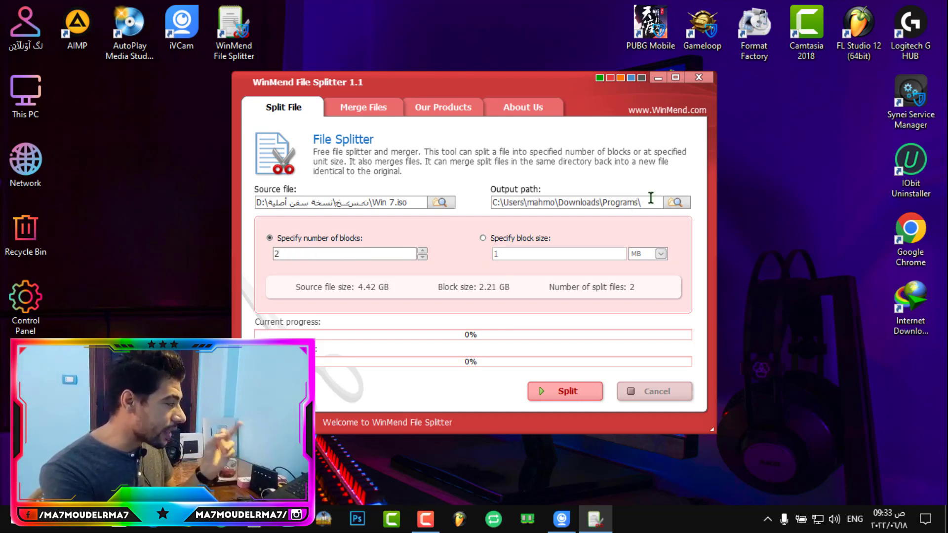
left_click(567, 390)
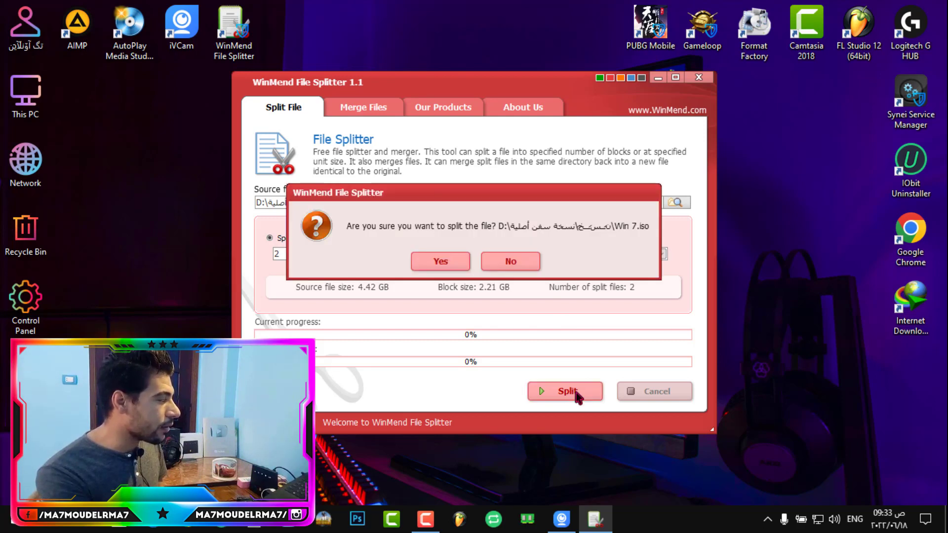
left_click(441, 260)
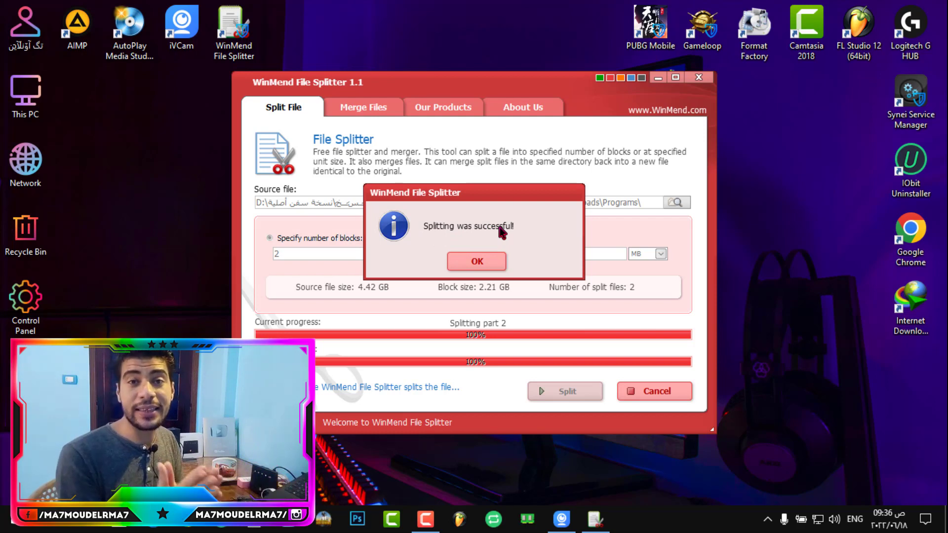
left_click(473, 261)
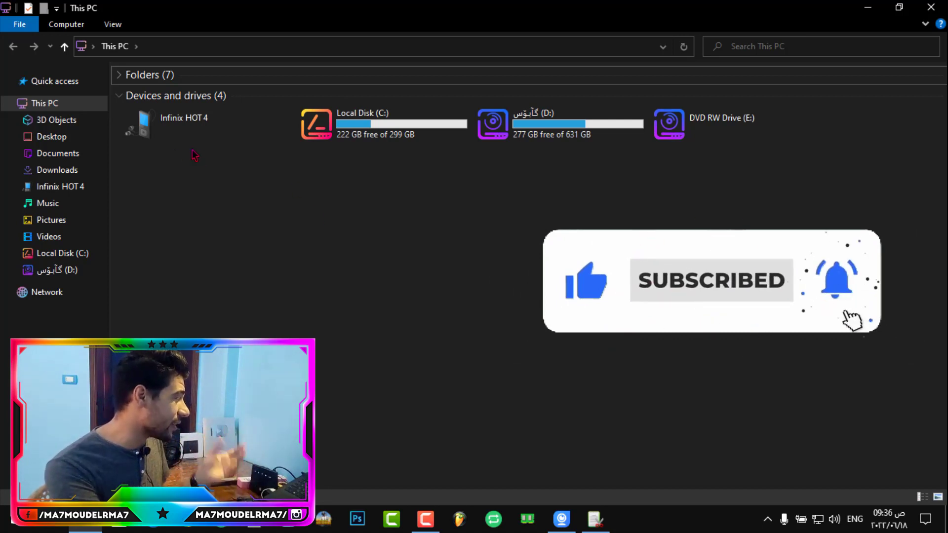
Step: Open the Programs folder inside Downloads and inspect the split parts Win 7.iso.W0 and Win 7.iso.W1
left_click(99, 170)
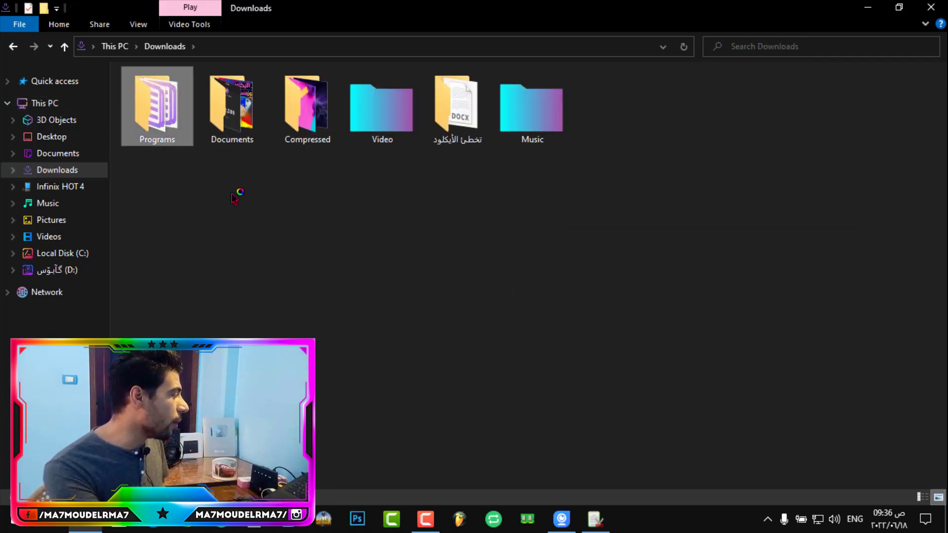
key("Return")
left_click_drag(364, 202, 168, 130)
left_click(129, 126)
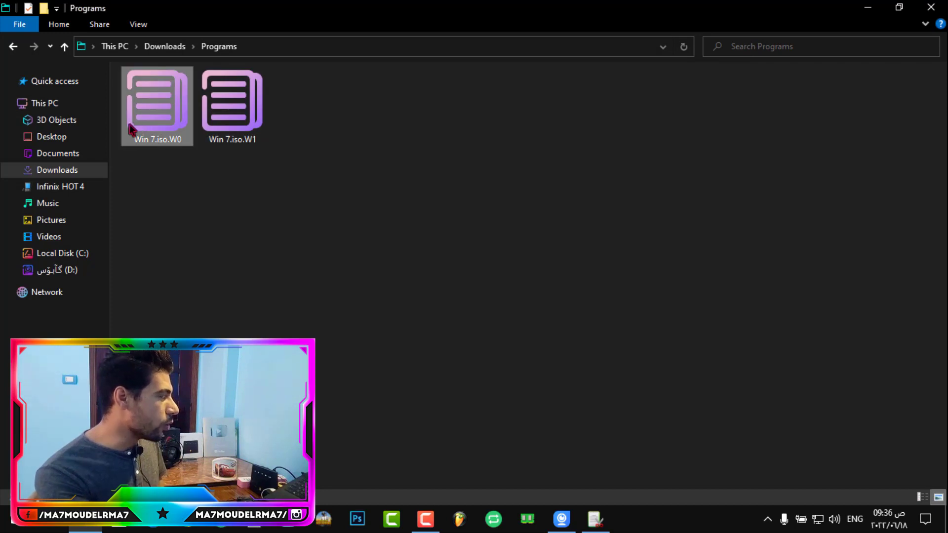
left_click(249, 131)
left_click_drag(351, 209, 146, 118)
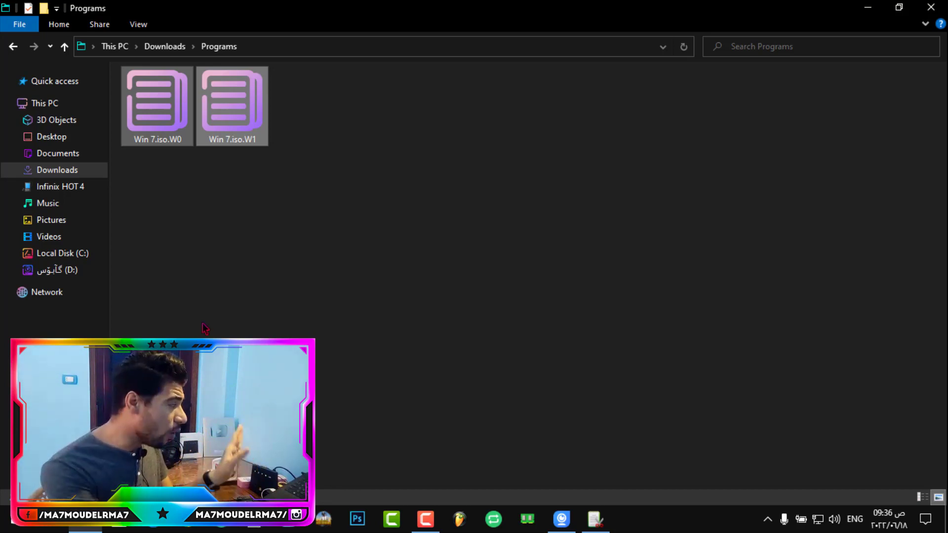
Step: Switch back to WinMend File Splitter and load Win 7.iso.W0 from Downloads\Programs as the file to merge
left_click(594, 519)
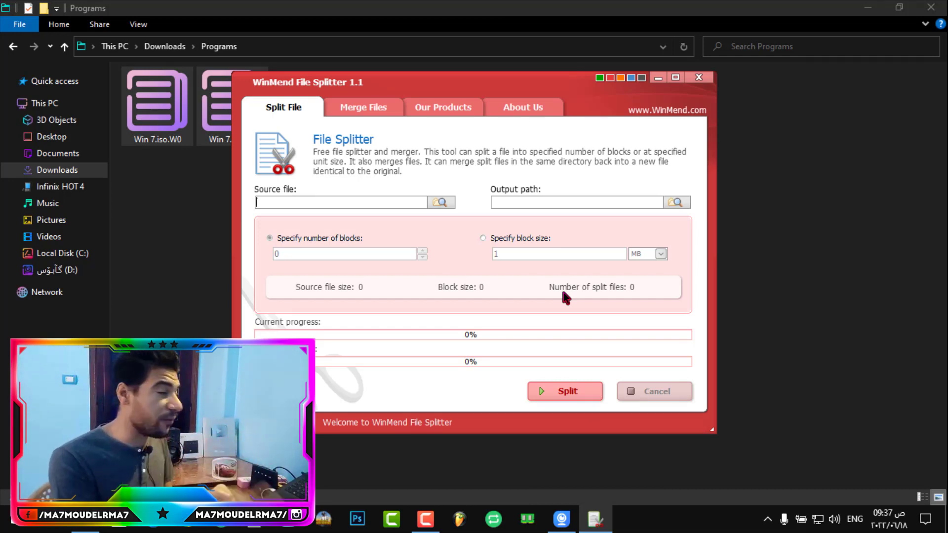
left_click(363, 111)
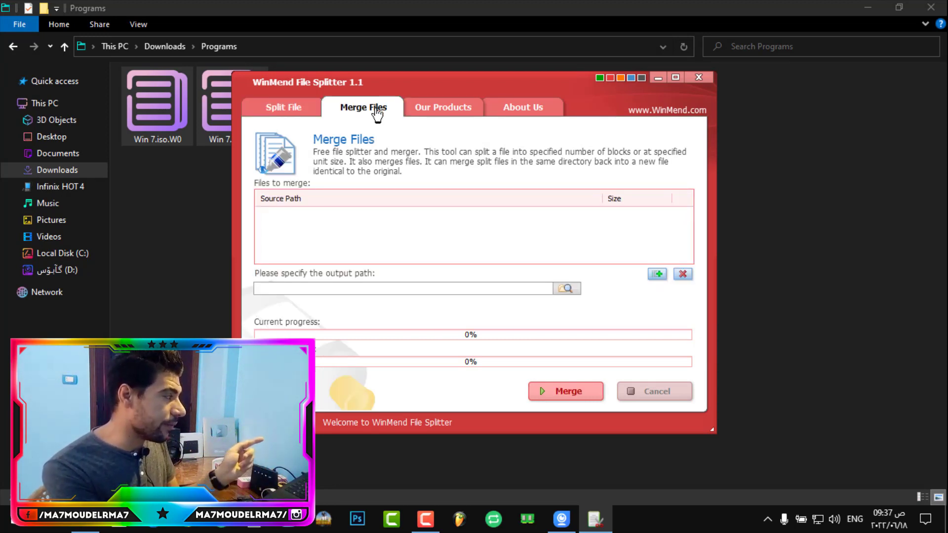
left_click(657, 275)
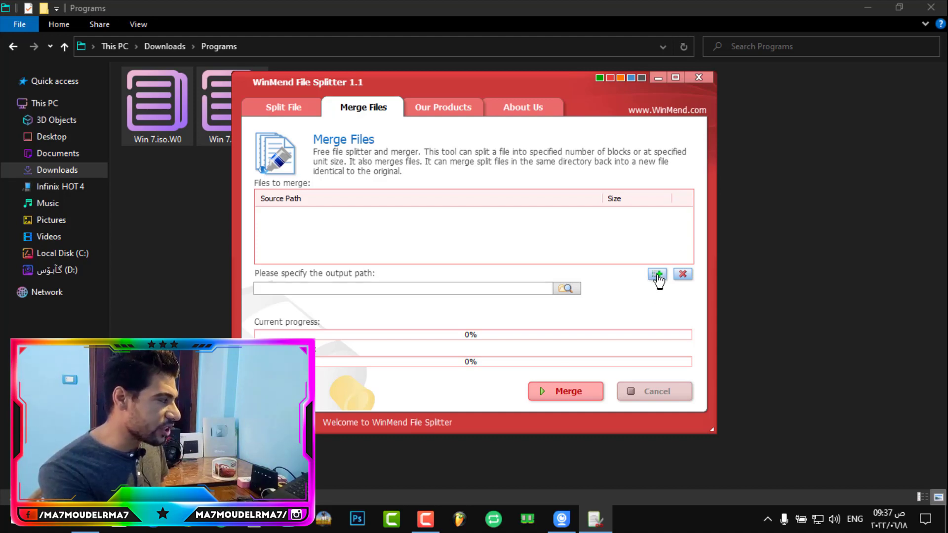
left_click(69, 181)
double_click(163, 128)
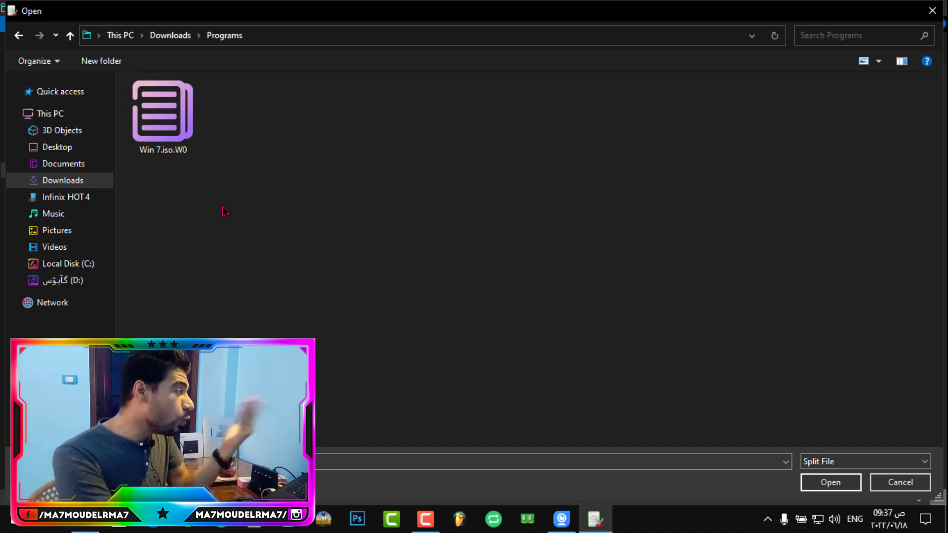
left_click(170, 124)
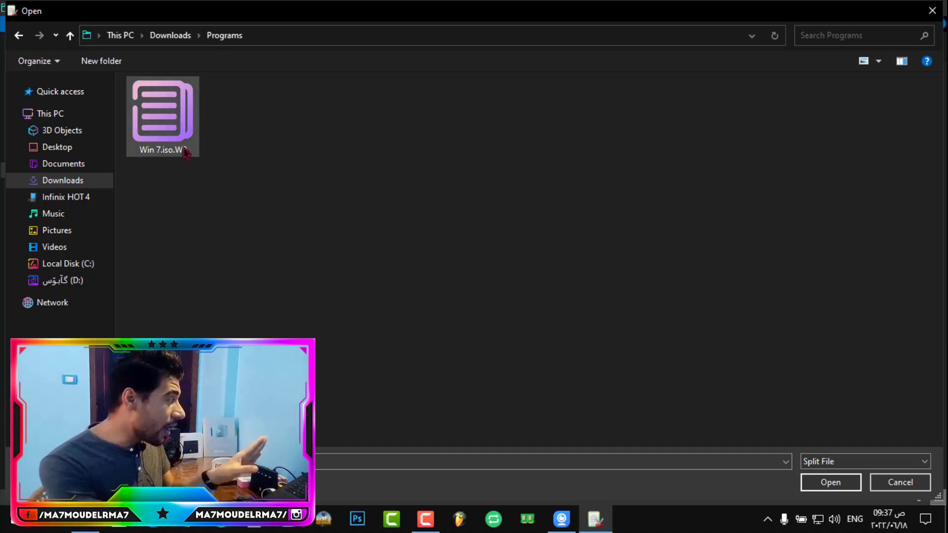
left_click(813, 490)
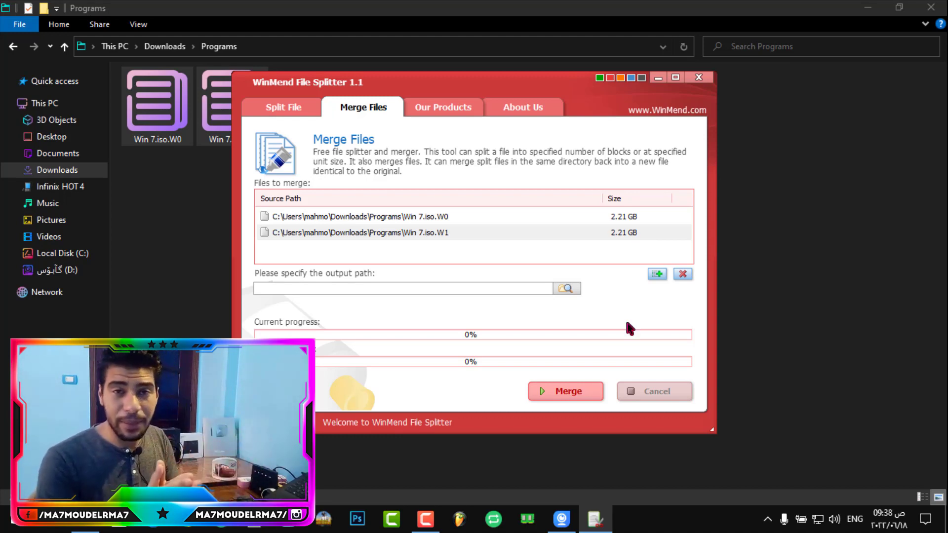
Step: Set the merge output to Win 7.iso in the Programs folder inside Downloads and highlight the output path
left_click(567, 291)
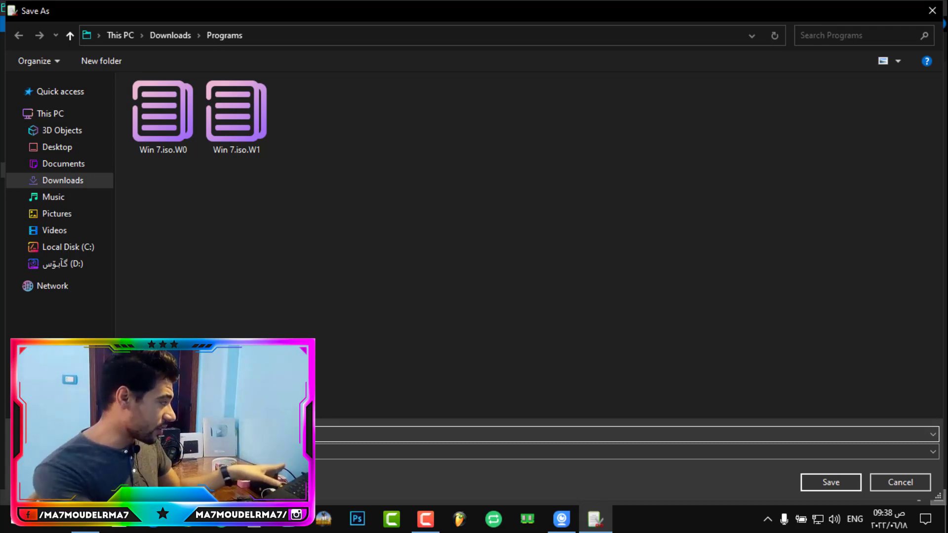
left_click(857, 486)
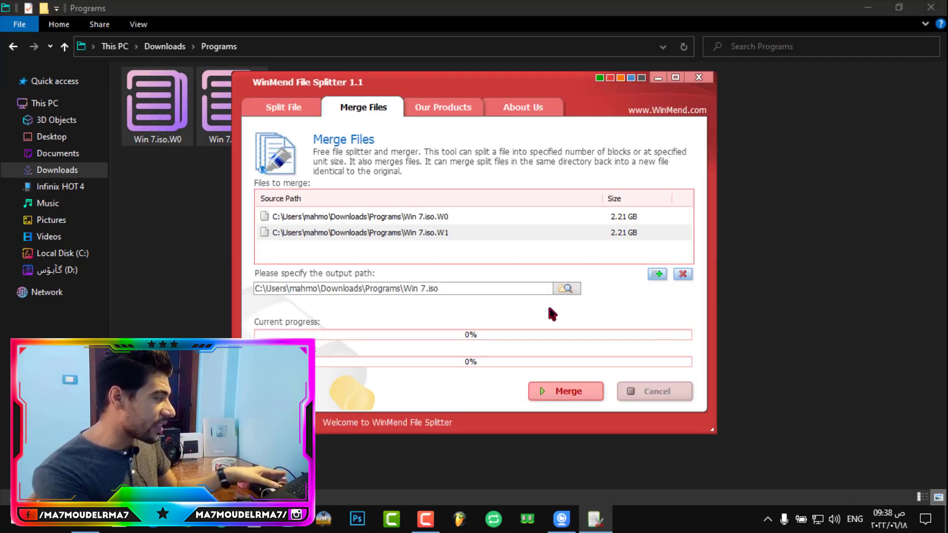
left_click_drag(500, 288, 236, 303)
left_click(541, 288)
left_click_drag(541, 288, 224, 292)
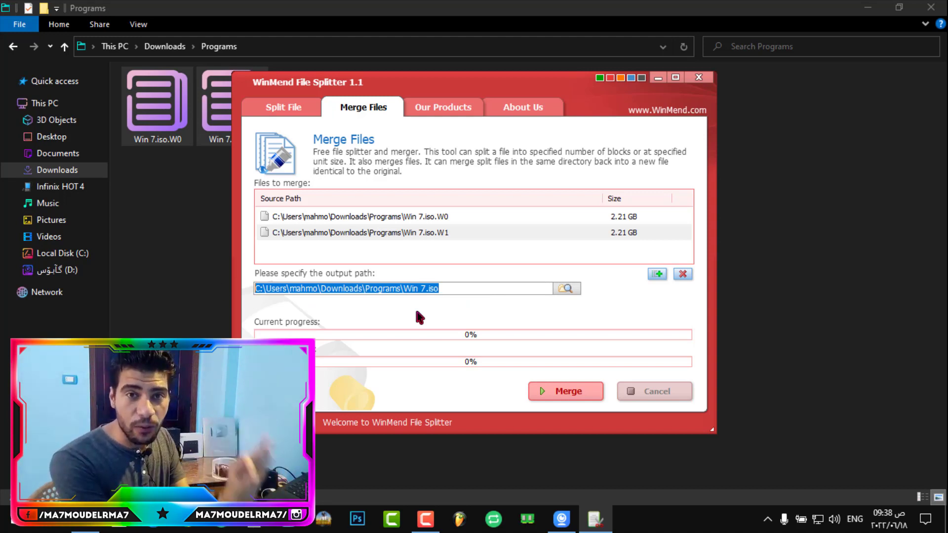